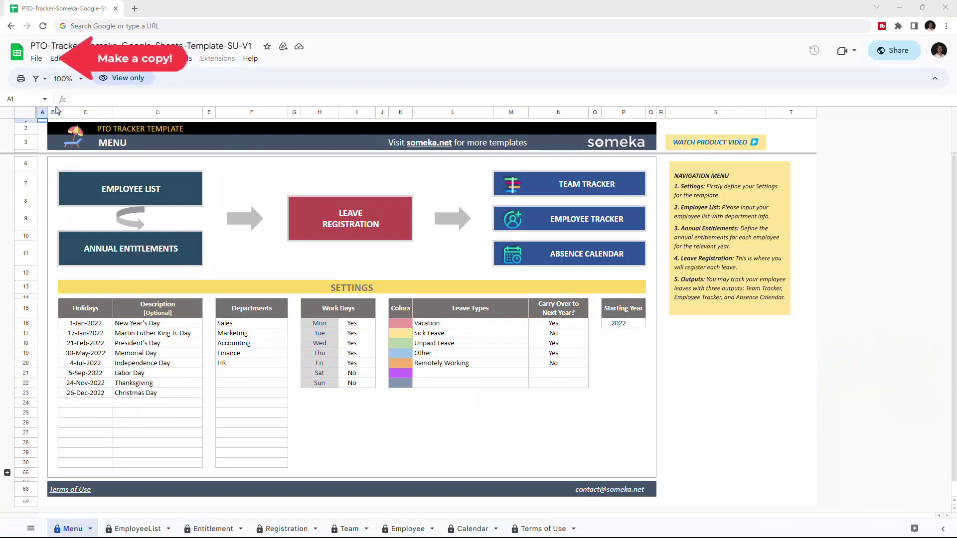
Step: Make an editable copy of the PTO Tracker template, deleting 'Copy of ' from its name
click(37, 59)
click(80, 124)
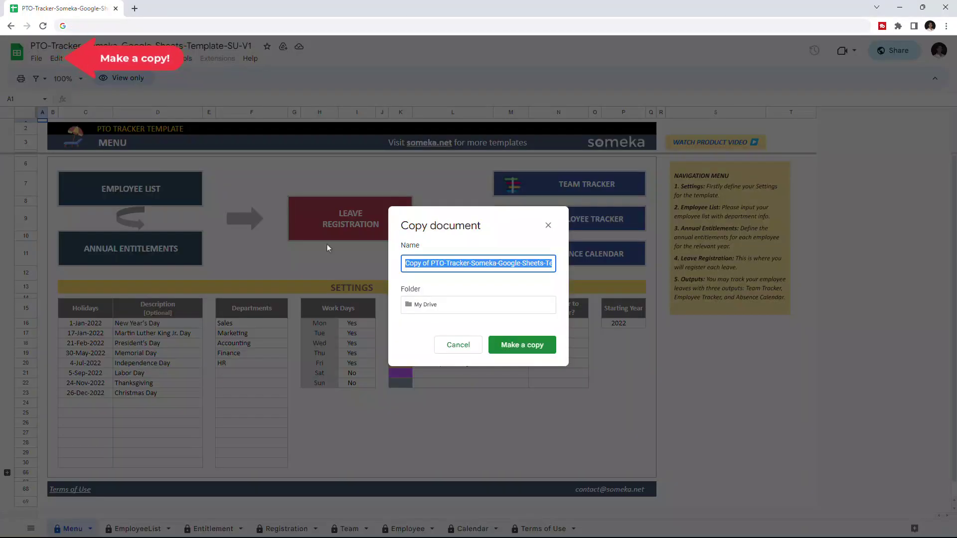
drag(432, 268, 406, 264)
key(BackSpace)
click(522, 345)
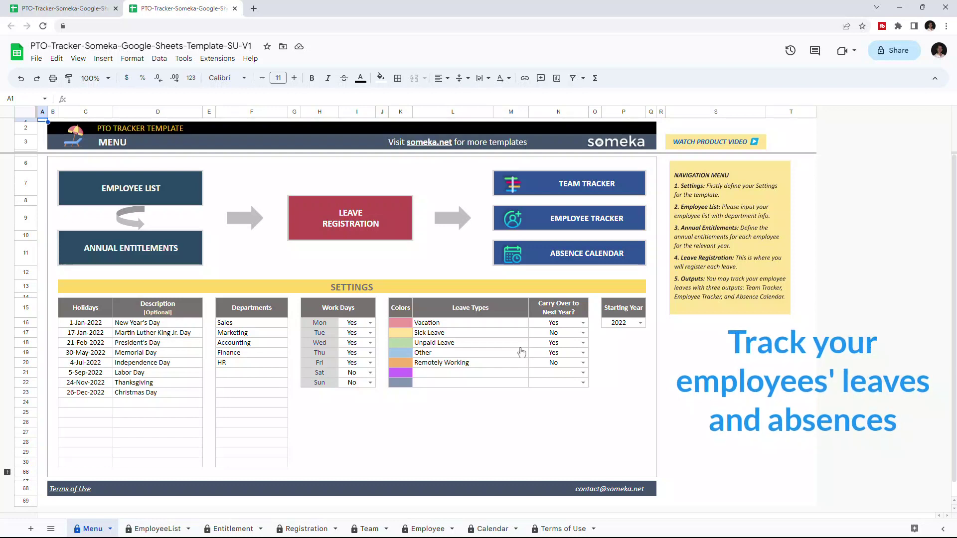
click(158, 529)
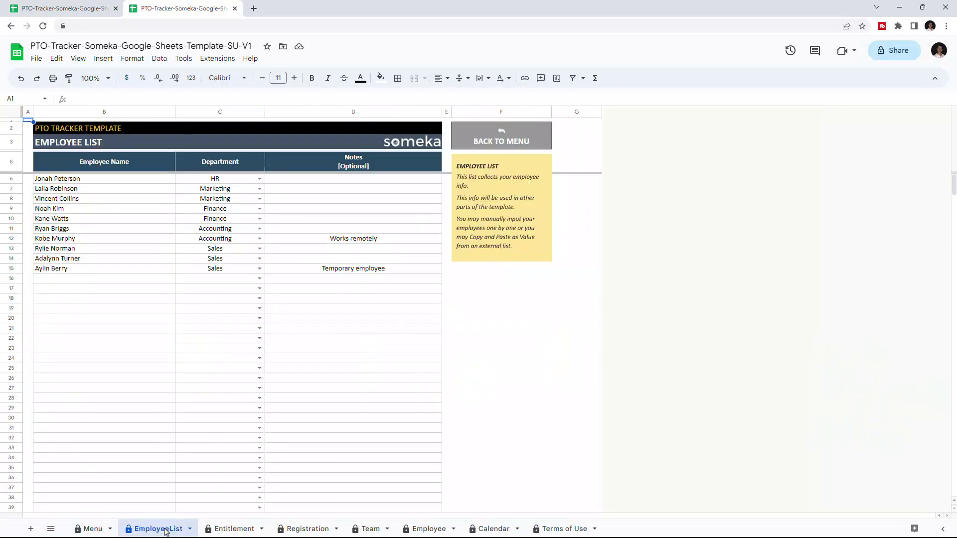
click(227, 530)
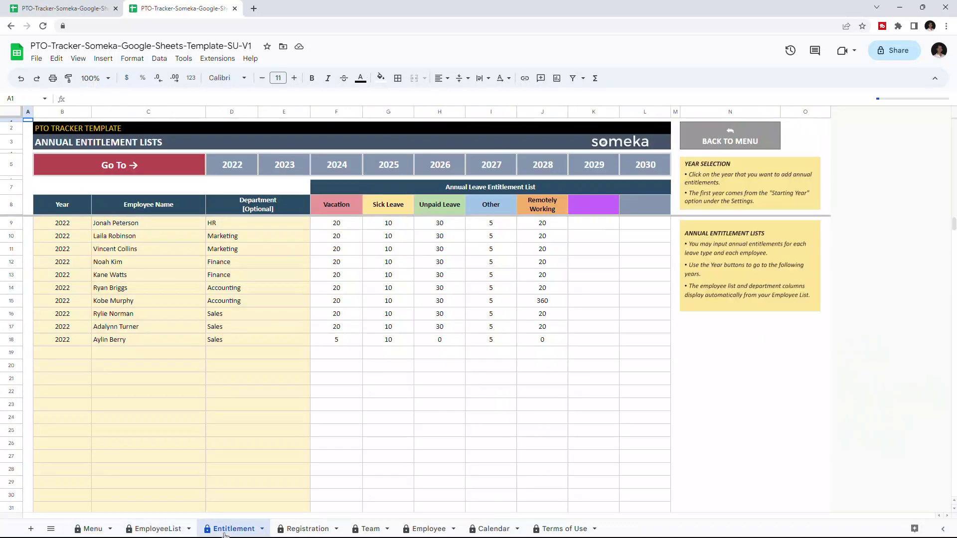
click(296, 530)
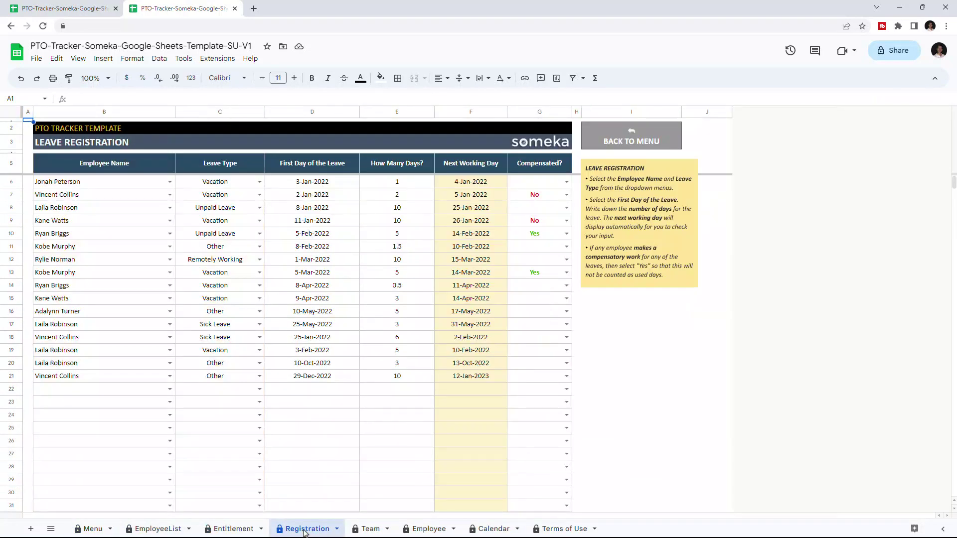
click(369, 529)
click(402, 530)
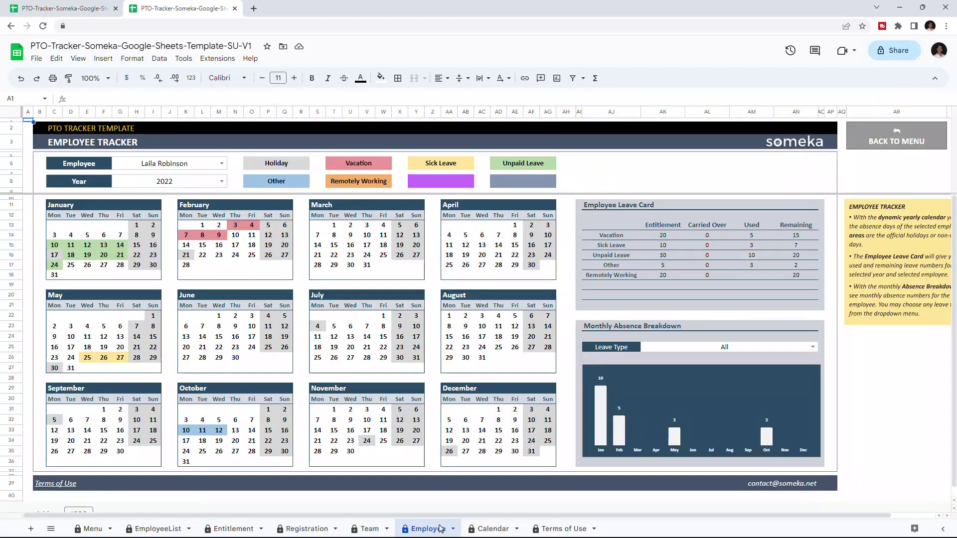
click(485, 530)
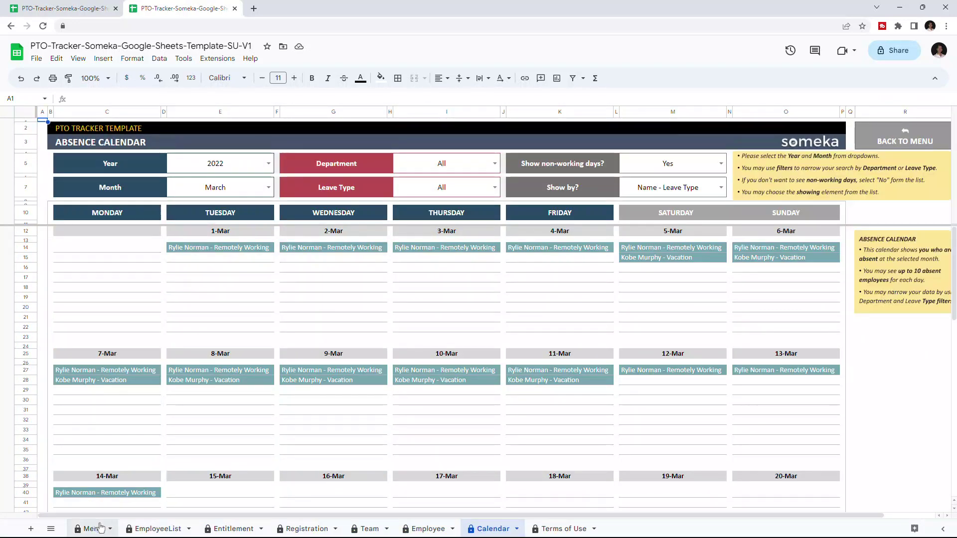
click(99, 529)
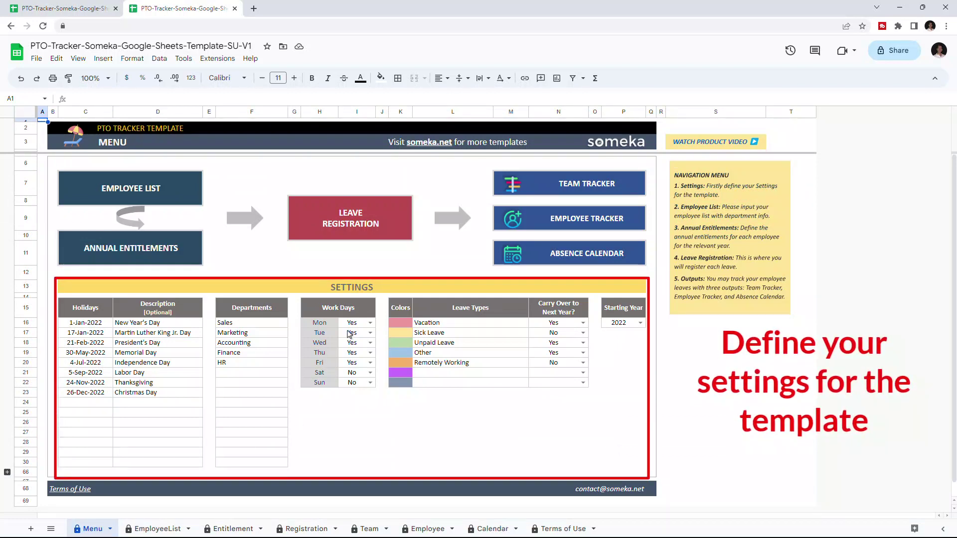
Step: Review the Memorial Day holiday, HR and Accounting departments, and Wednesday's Yes/No work-day setting
click(151, 360)
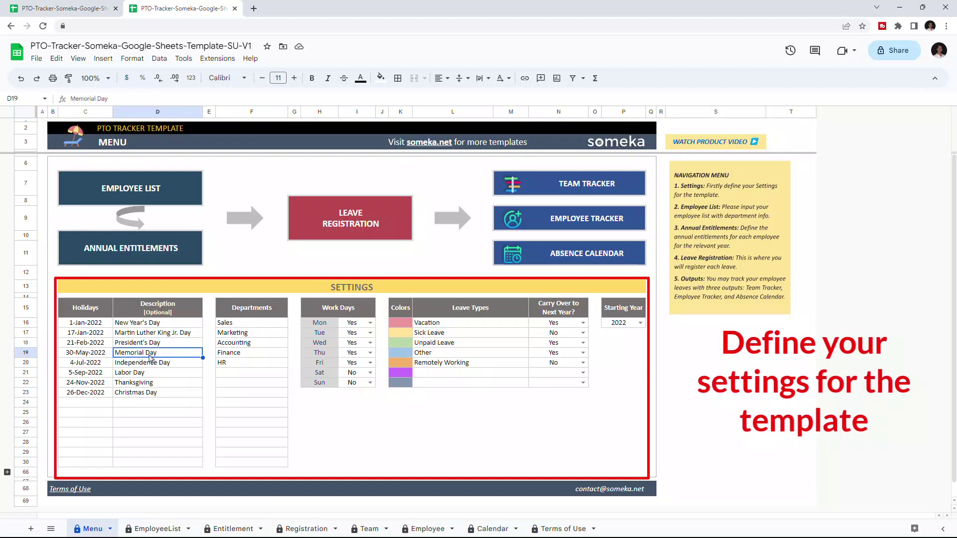
click(240, 363)
click(242, 346)
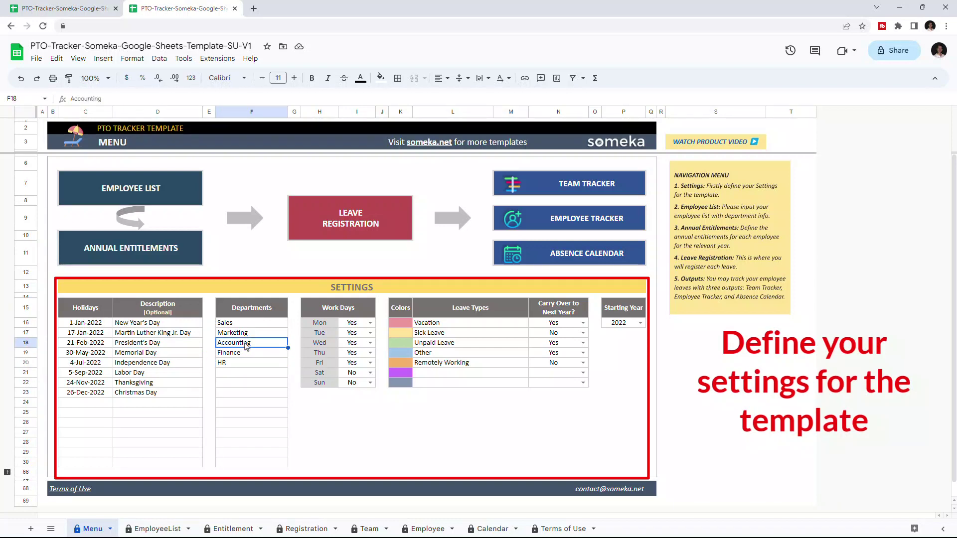
click(357, 344)
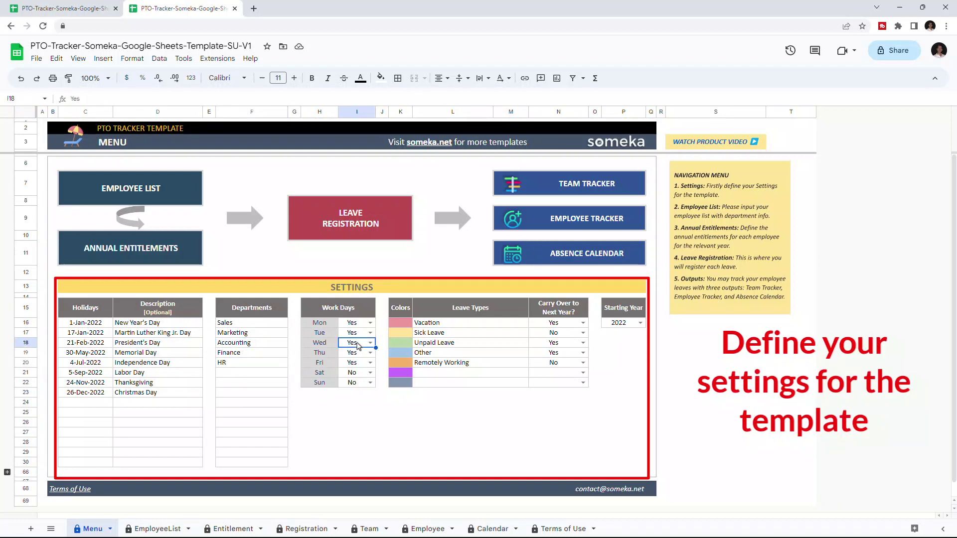
click(371, 362)
click(347, 390)
key(Return)
Step: Toggle Remotely Working's carry-over to Yes, then set it back to No
click(467, 364)
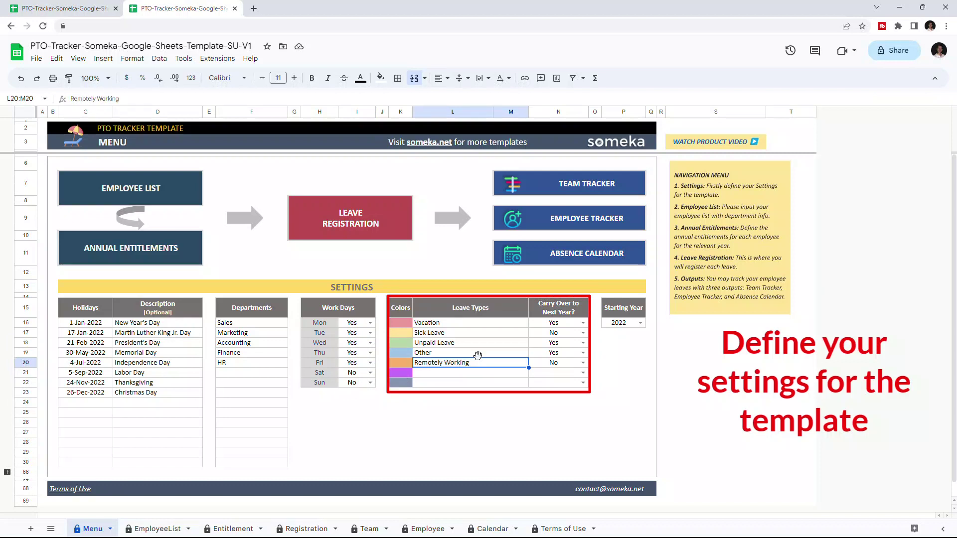
click(559, 362)
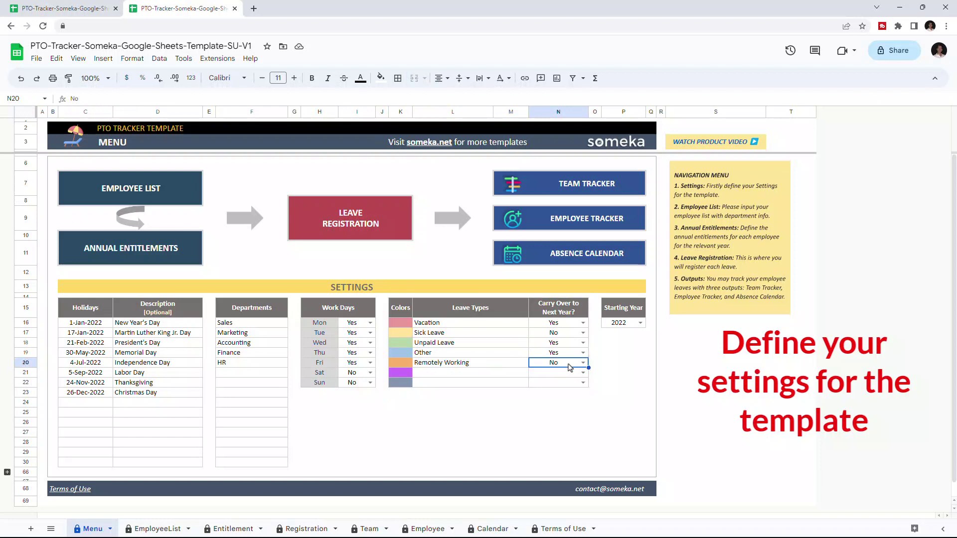
click(582, 368)
click(577, 379)
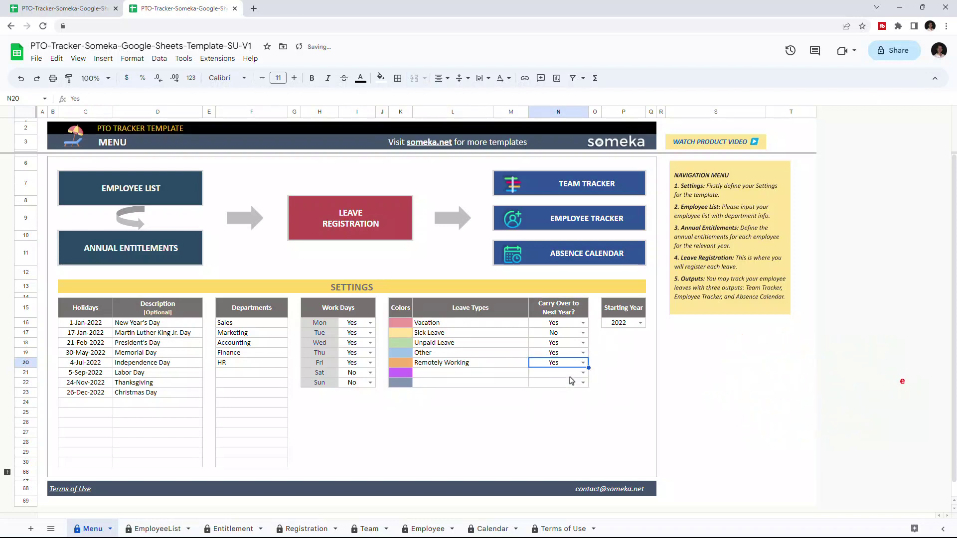
click(583, 364)
click(574, 392)
Step: Keep the Starting Year at 2022 and go to the Employee List sheet
click(640, 324)
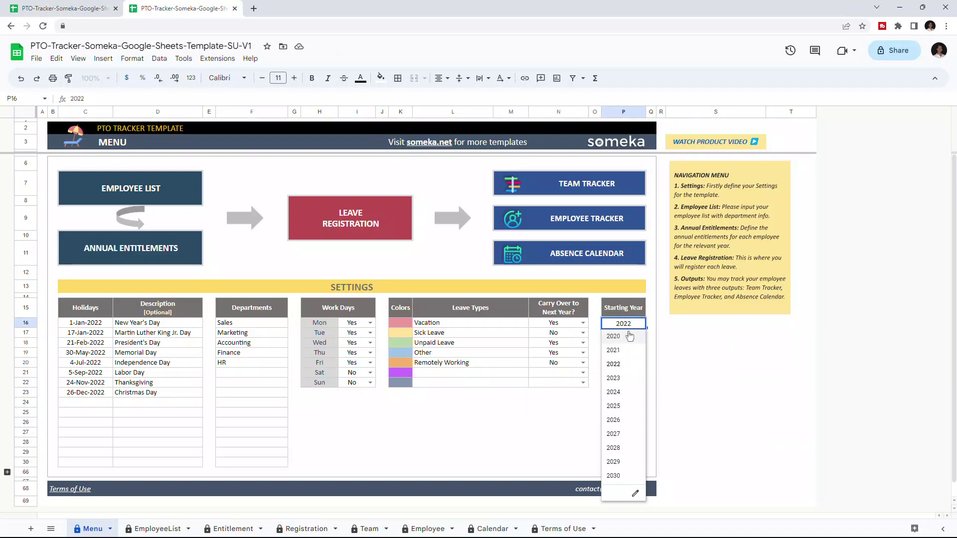
click(582, 399)
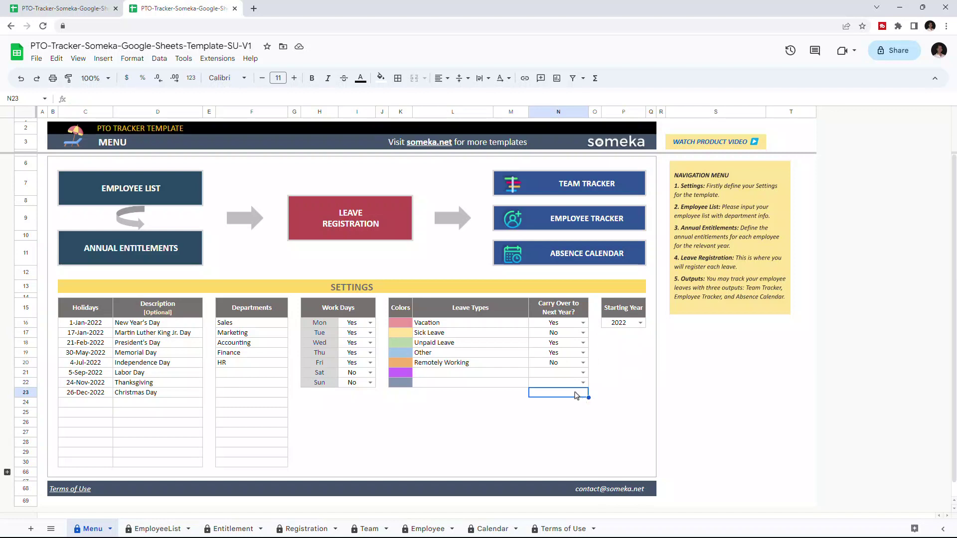
click(144, 190)
Step: Open the EmployeeList sheet and check an existing employee's department choices without changing them
click(109, 216)
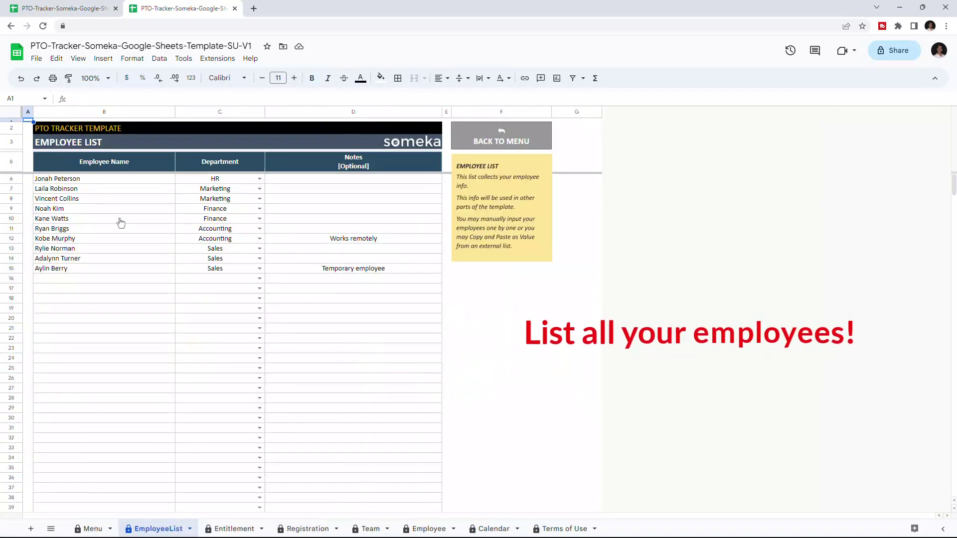
click(111, 232)
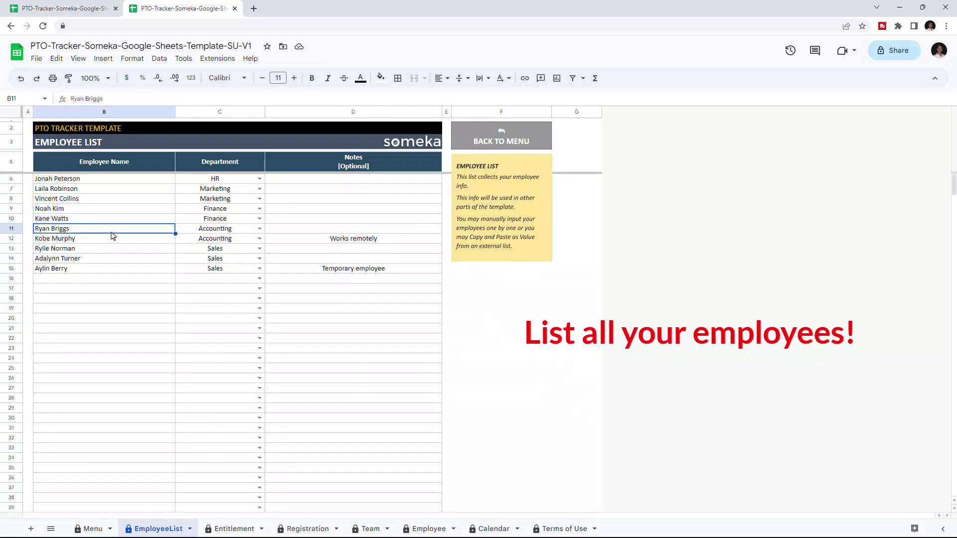
click(224, 228)
click(260, 229)
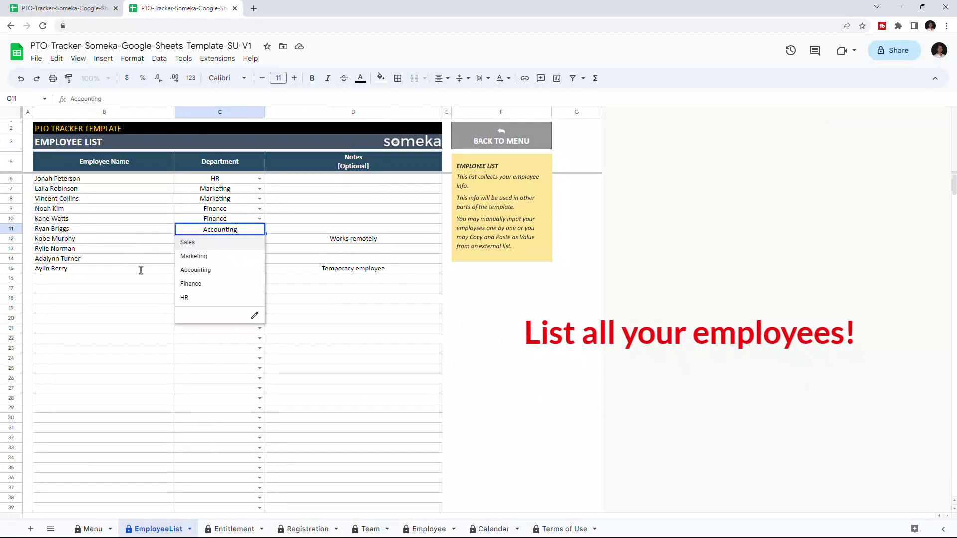
click(111, 283)
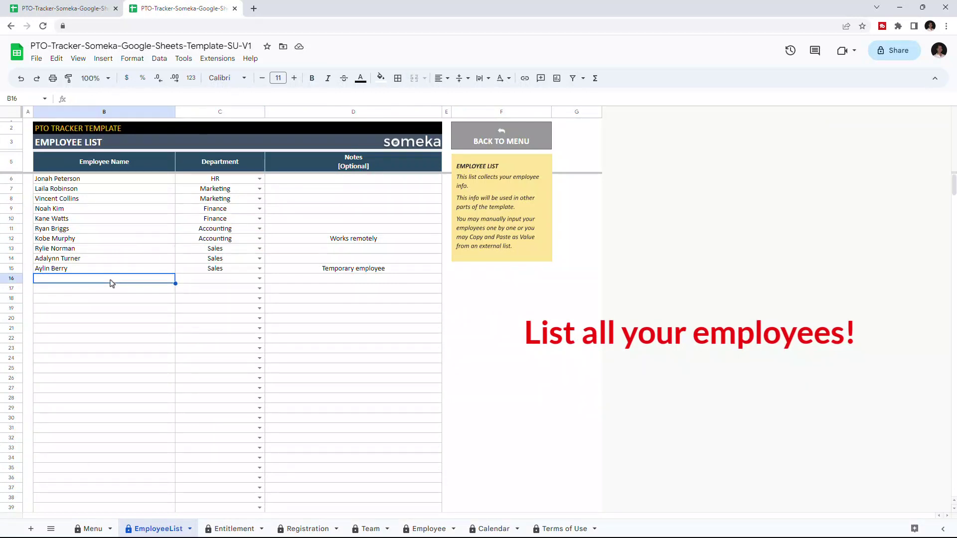
Step: Enter the new employee's full name in B16 and assign the Marketing department
click(260, 279)
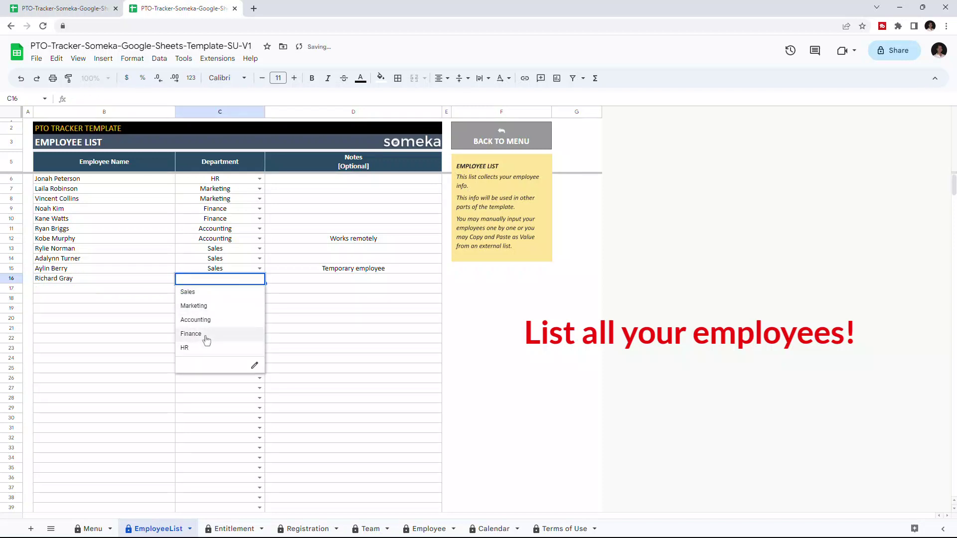
click(225, 308)
click(354, 280)
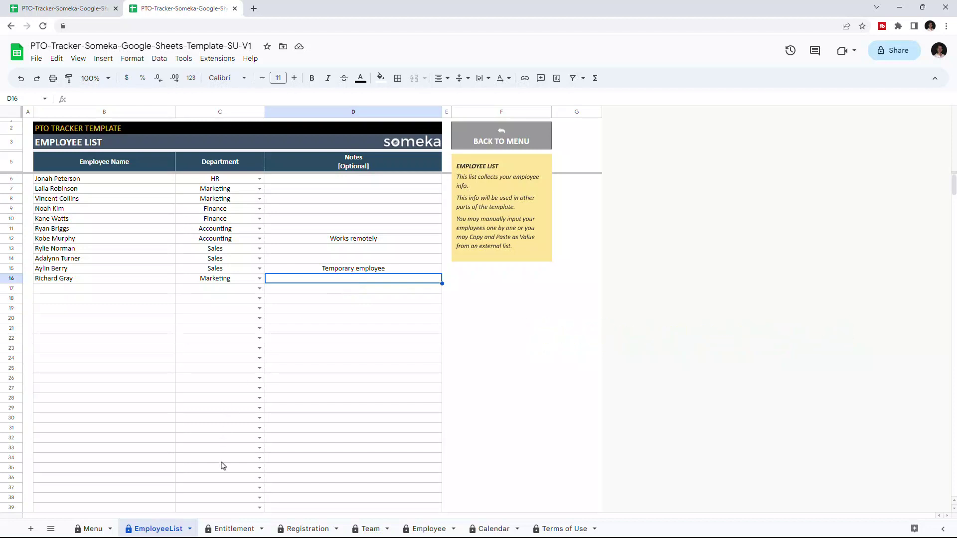
Step: Switch to the Entitlement sheet and look over the employee rows
click(233, 529)
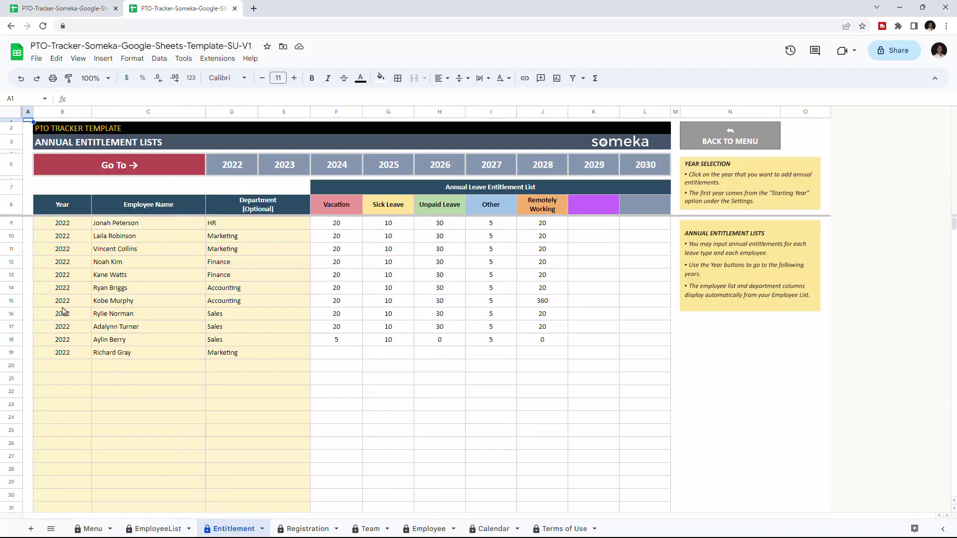
click(82, 301)
click(147, 292)
click(263, 287)
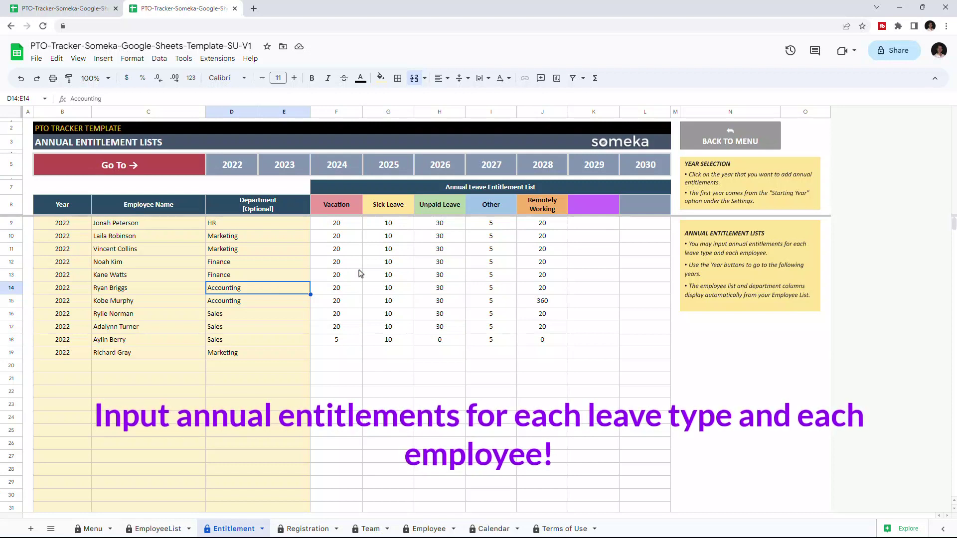
Step: Give the new employee 2022 entitlements: 20 vacation, 5 sick, 2 unpaid, 5 other, 20 remote
click(344, 357)
text(20)
click(392, 357)
text(5)
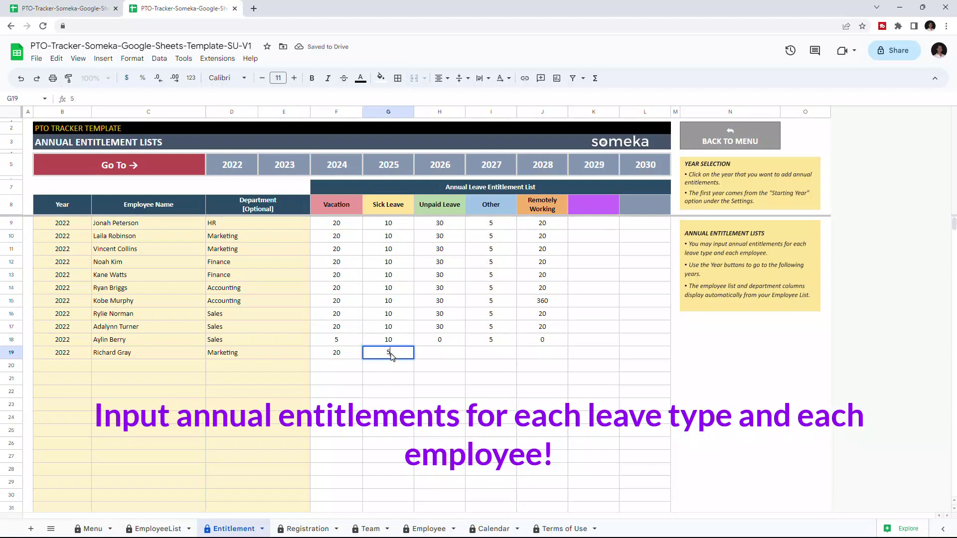
click(436, 355)
text(2)
click(489, 355)
text(5)
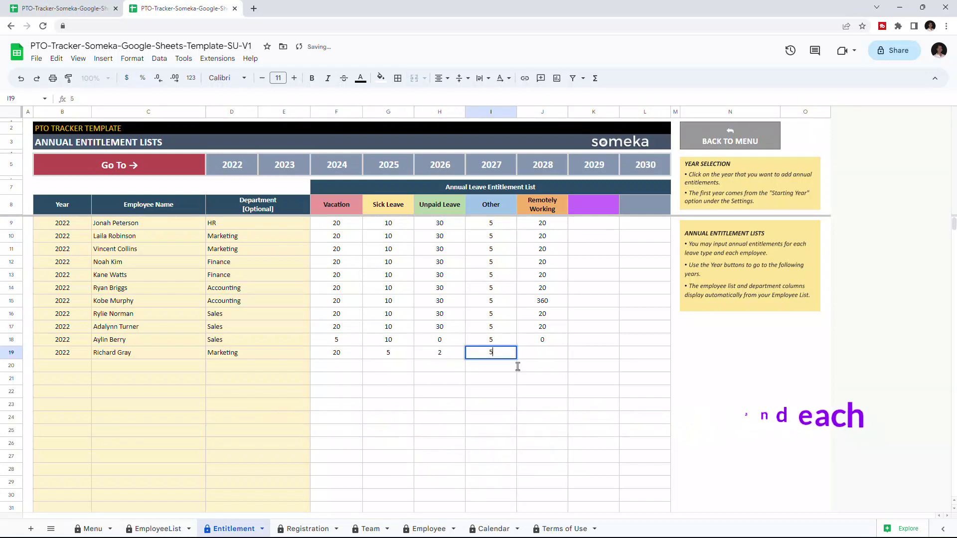
key(Tab)
text(20)
key(Return)
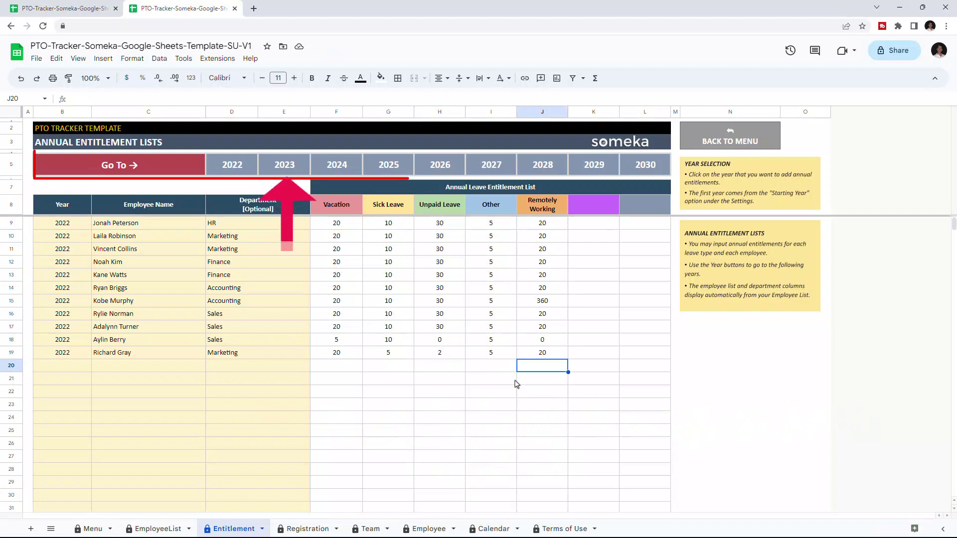
Step: Jump to the 2023 entitlement list, then back to the 2022 rows
click(273, 168)
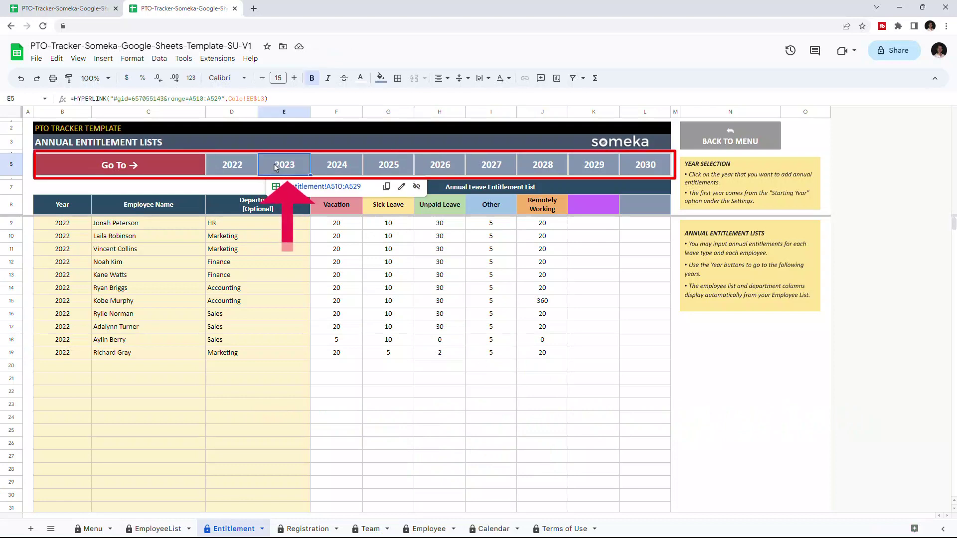
click(324, 187)
click(229, 170)
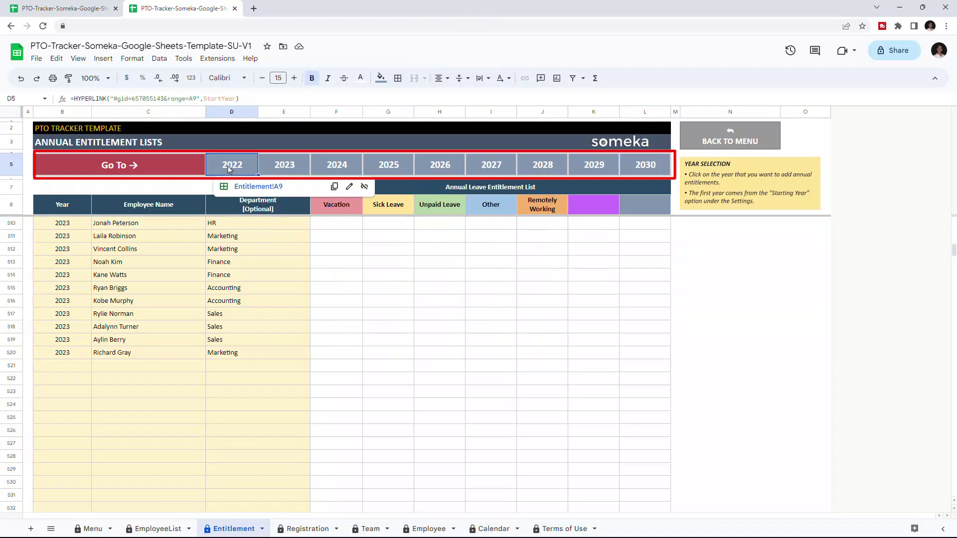
click(242, 184)
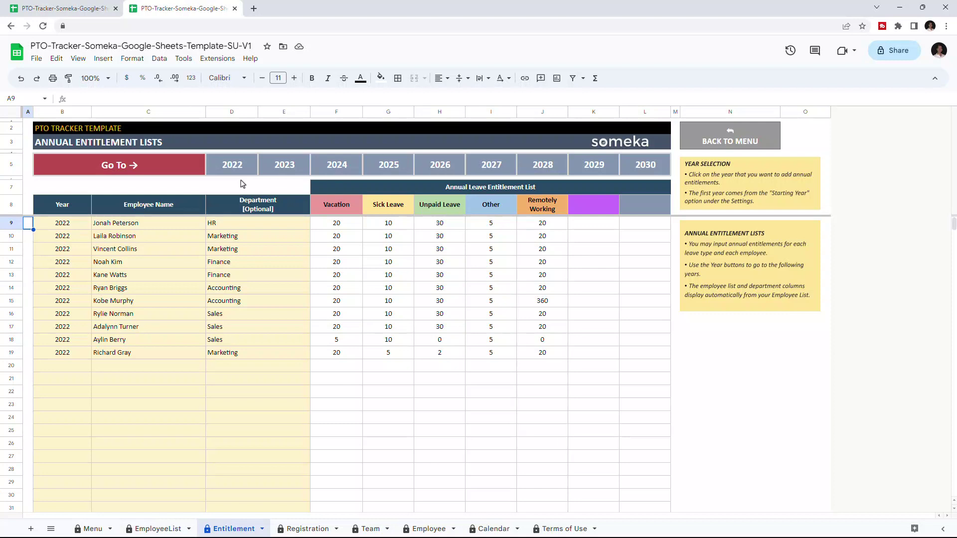
Step: On the Leave Registration sheet, inspect row 22's name, leave type, date and days fields
click(302, 530)
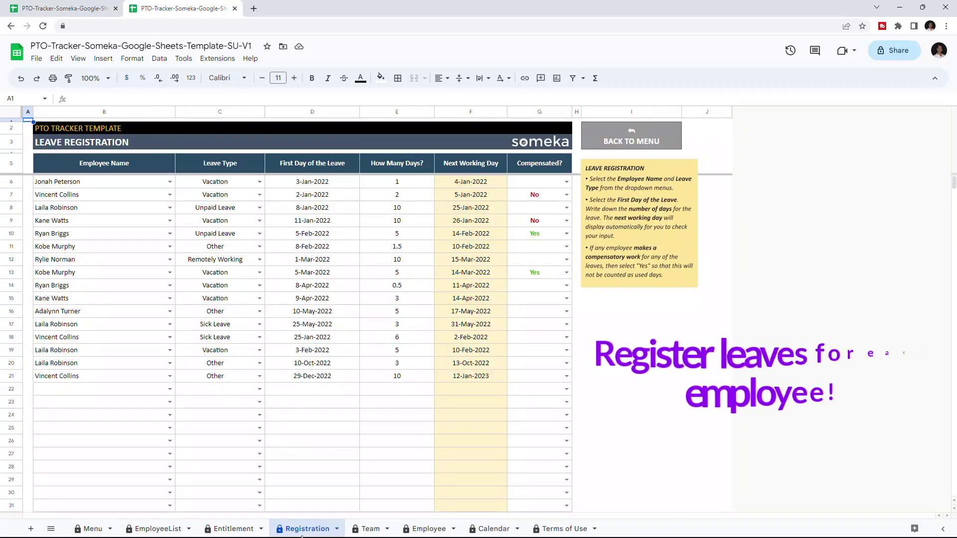
click(98, 392)
click(210, 392)
click(170, 391)
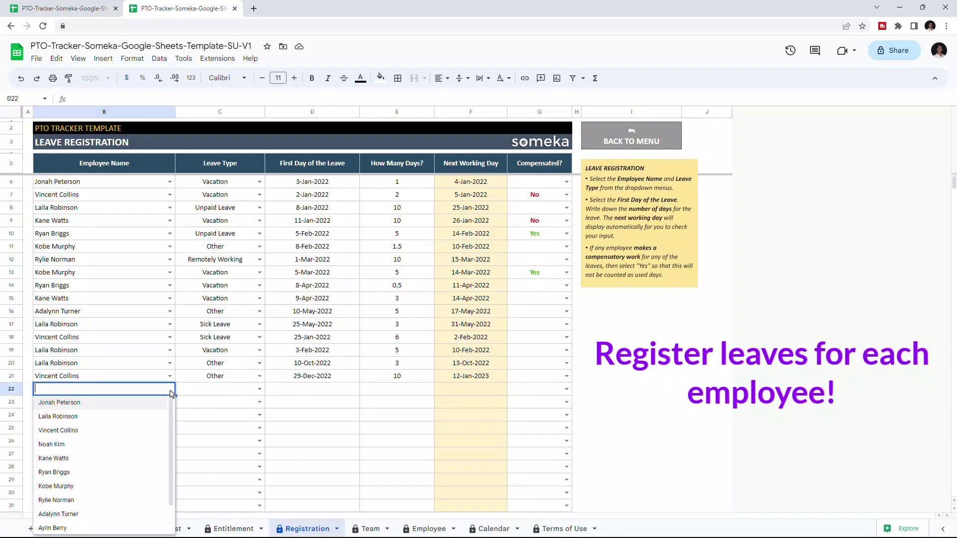
click(258, 389)
click(309, 395)
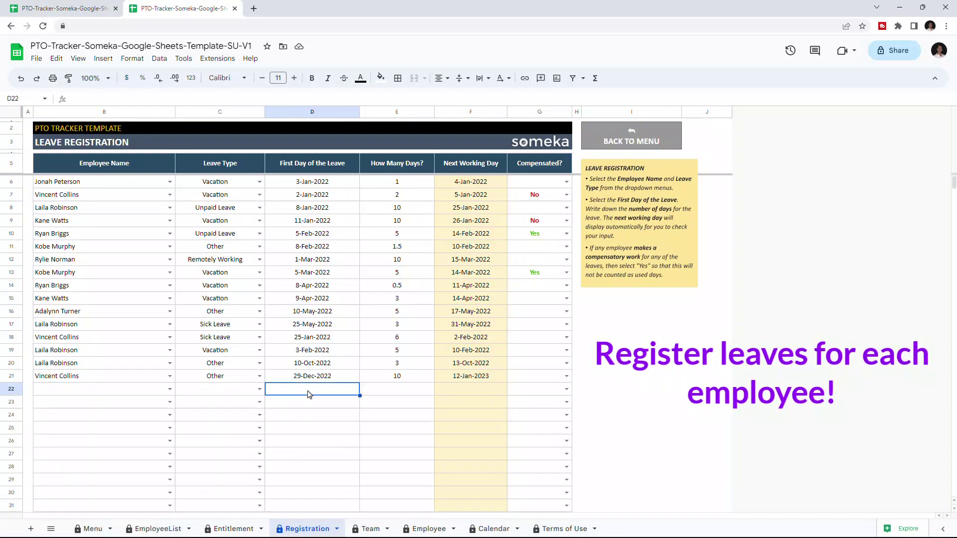
click(407, 394)
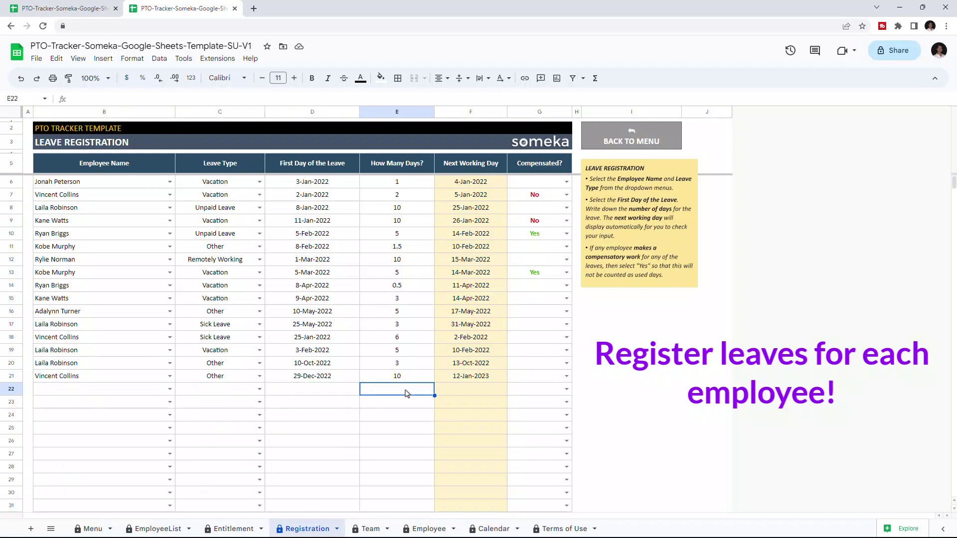
click(455, 380)
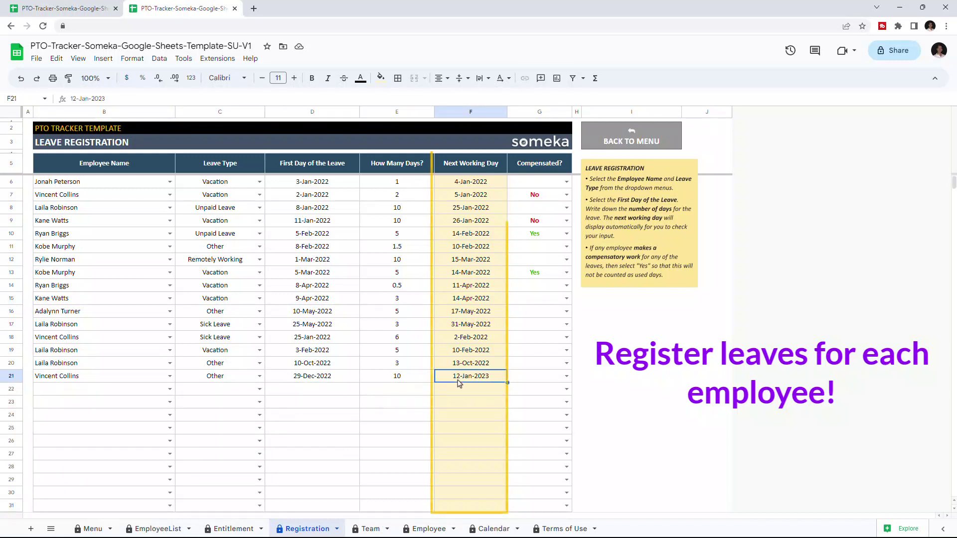
Step: Mark row 21's leave as compensated
click(541, 380)
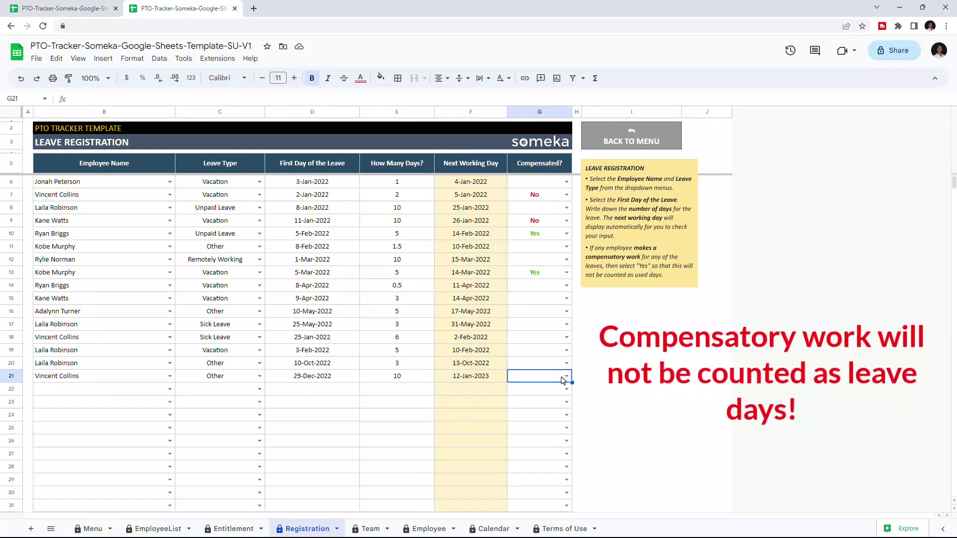
click(566, 376)
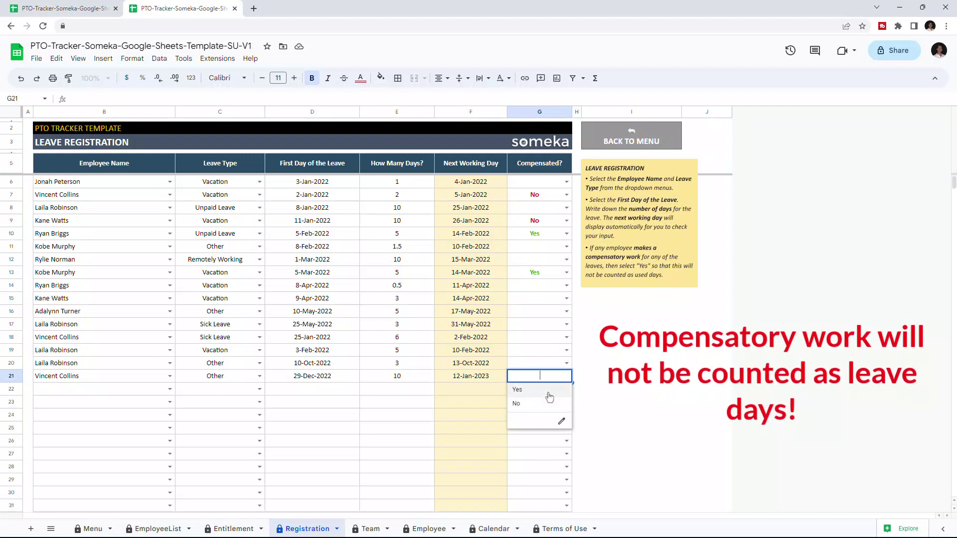
click(549, 391)
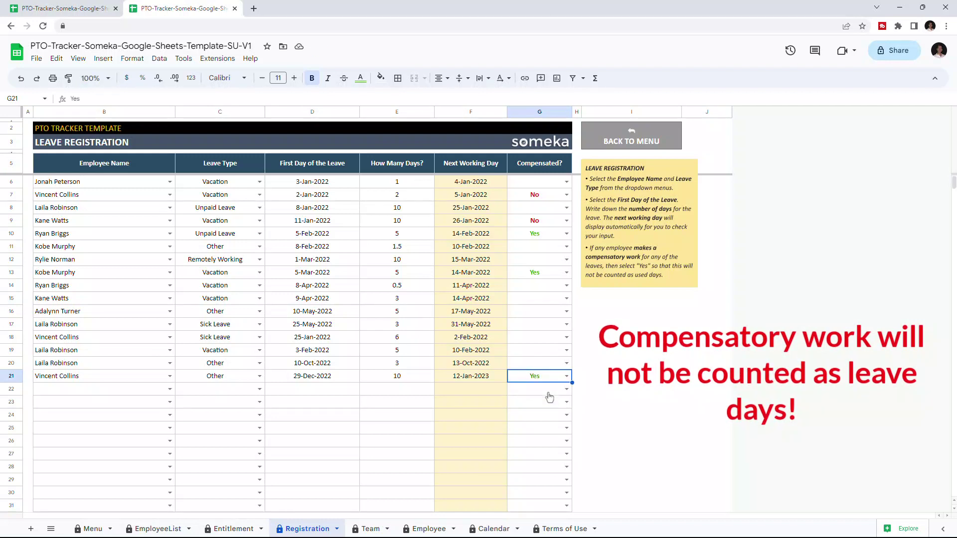
Step: Register a 15-day Unpaid Leave from 30-Dec-2022 for the chosen employee in row 22
click(170, 388)
scroll(171, 472, down, 1)
click(56, 509)
click(259, 389)
click(202, 432)
click(341, 380)
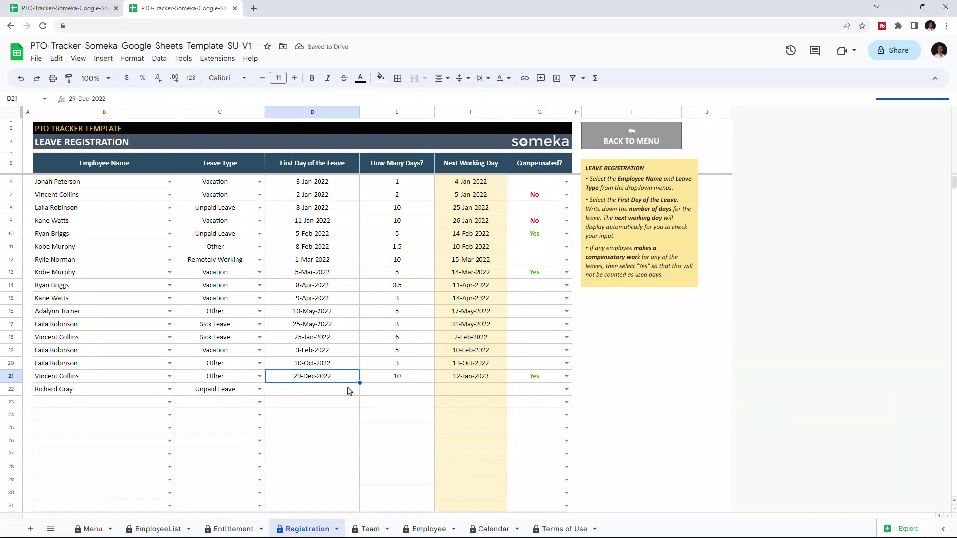
drag(360, 382, 335, 397)
click(411, 394)
text(15)
key(Return)
Step: Set the new leave to not compensated and open the Team Tracker from the Menu
click(566, 388)
click(529, 417)
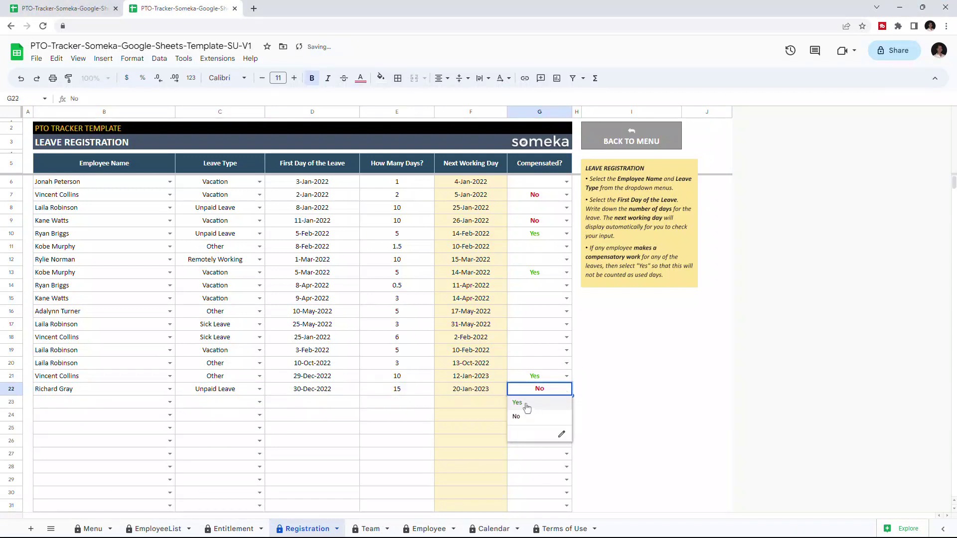
click(86, 529)
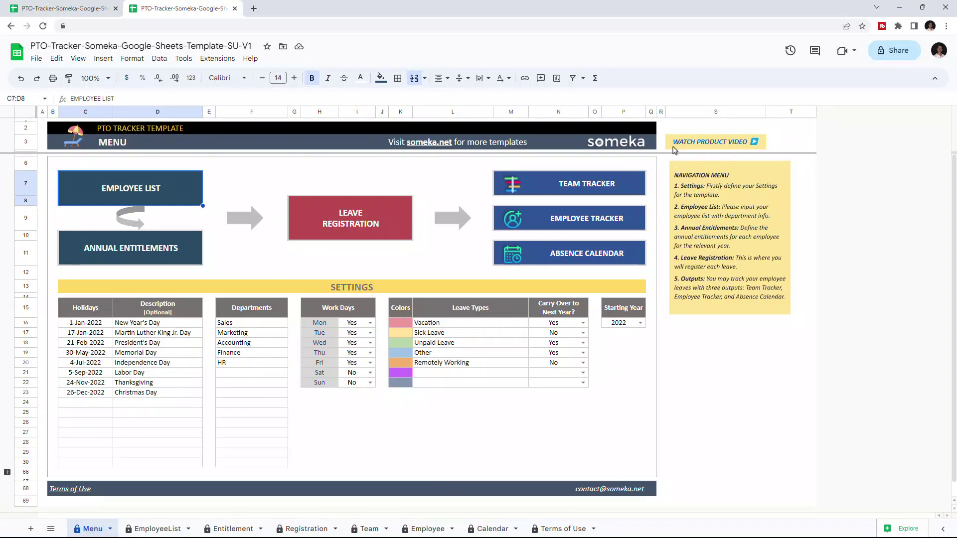
click(577, 183)
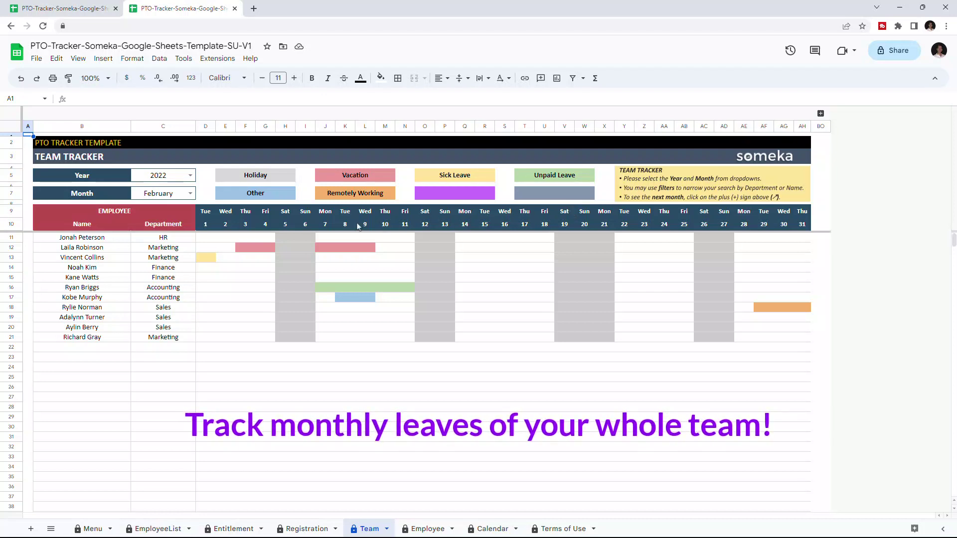
Step: Keep the year at 2022 and browse January, March and April, returning to January
click(190, 176)
click(149, 189)
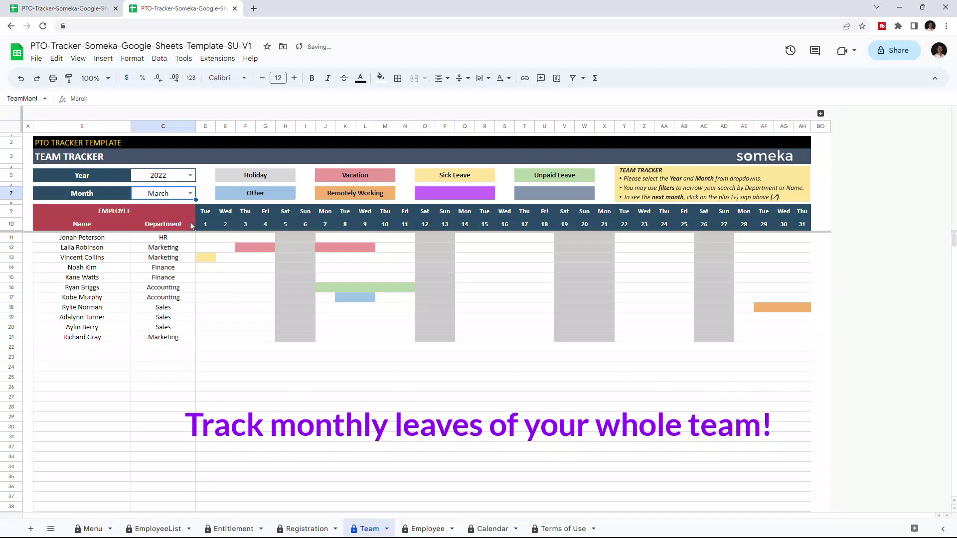
click(190, 194)
click(150, 263)
click(190, 193)
click(150, 207)
click(189, 194)
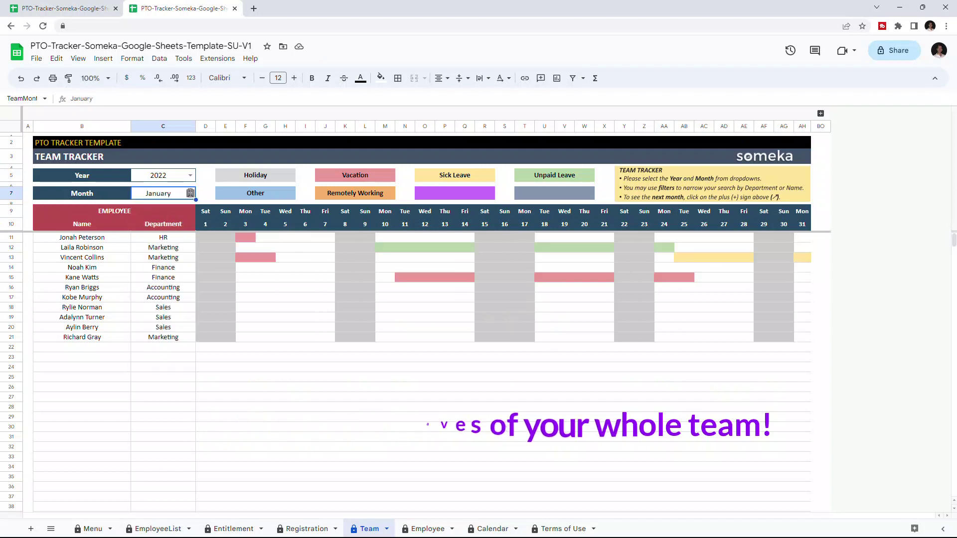
click(145, 235)
click(190, 194)
click(142, 248)
click(190, 193)
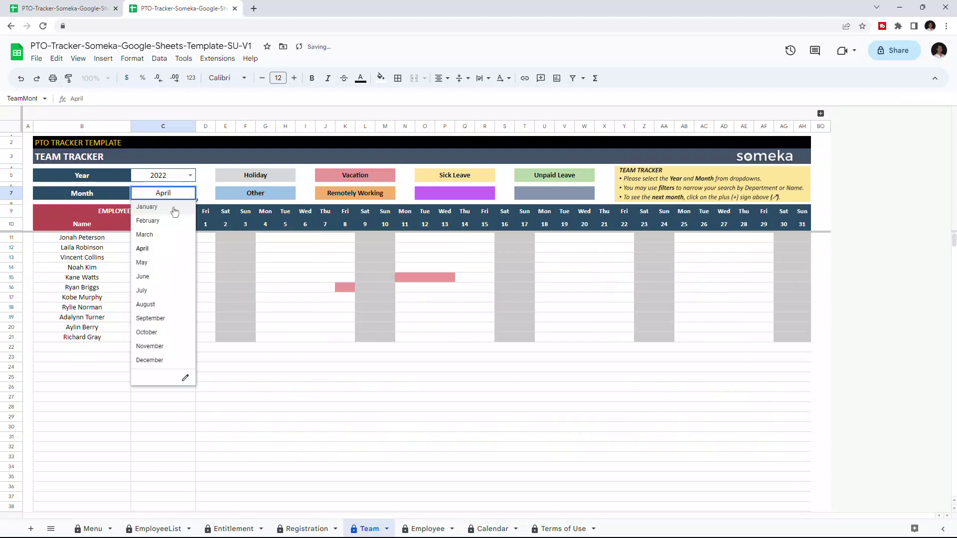
click(147, 206)
Step: Browse 2023 February and March, then return the tracker to January 2022
click(190, 175)
click(149, 202)
click(190, 176)
click(149, 190)
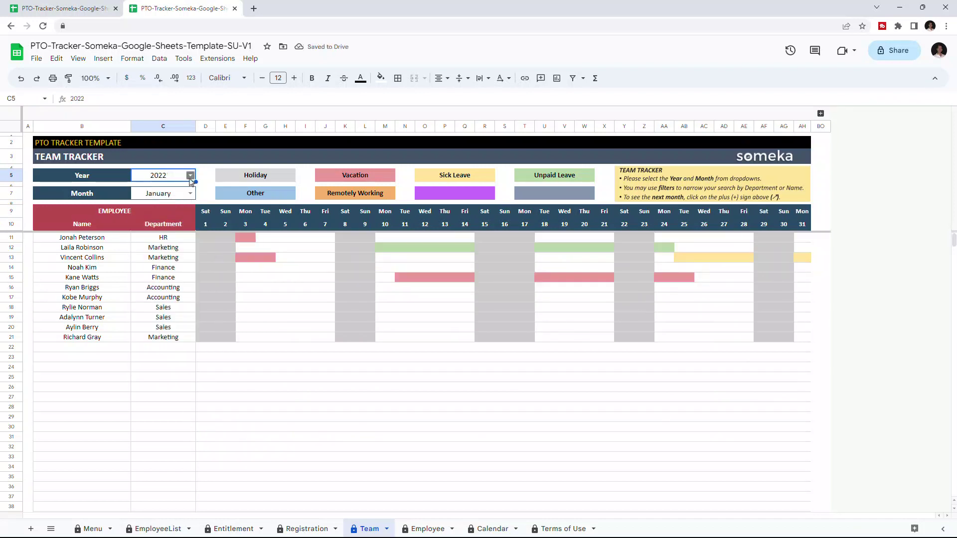
click(189, 175)
click(149, 203)
click(189, 193)
click(185, 219)
click(190, 193)
click(145, 234)
click(190, 175)
click(150, 189)
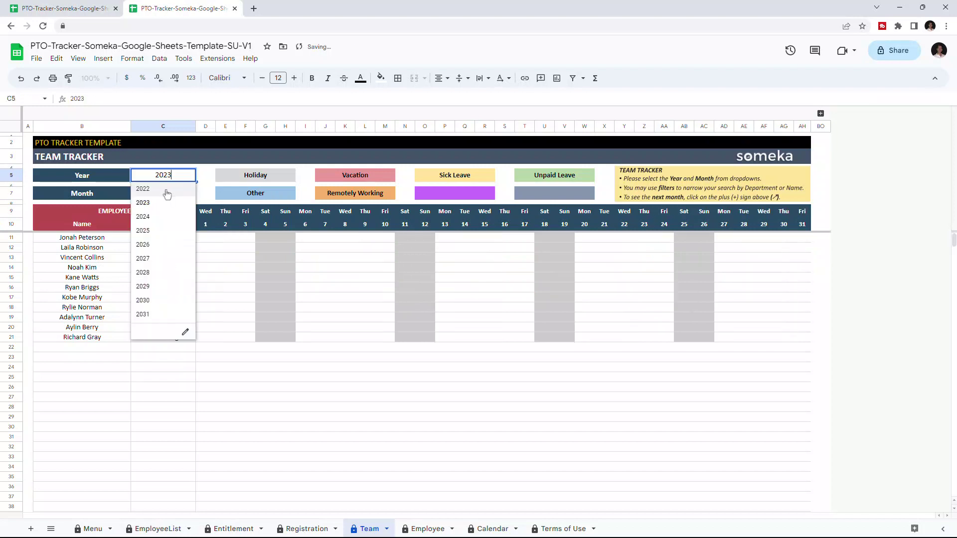
click(190, 194)
click(175, 207)
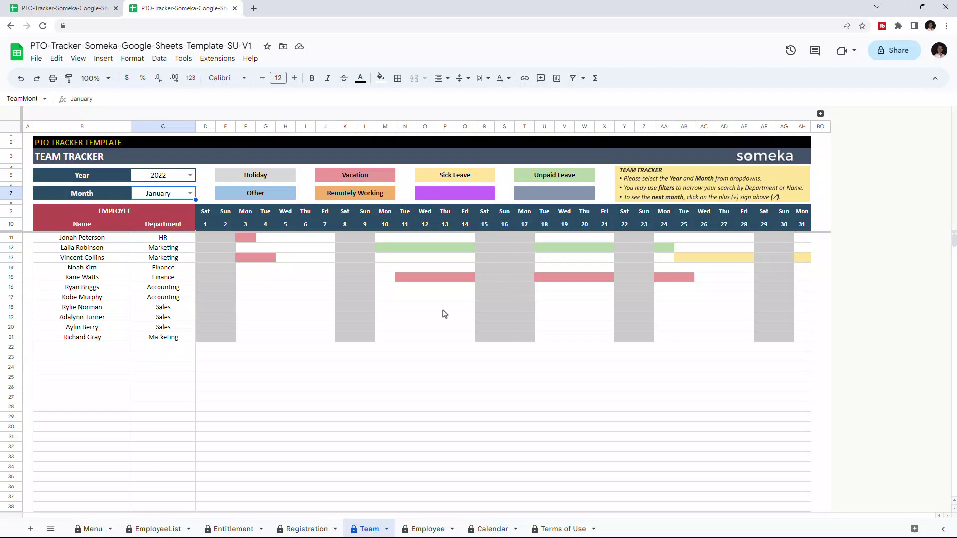
click(92, 528)
click(370, 373)
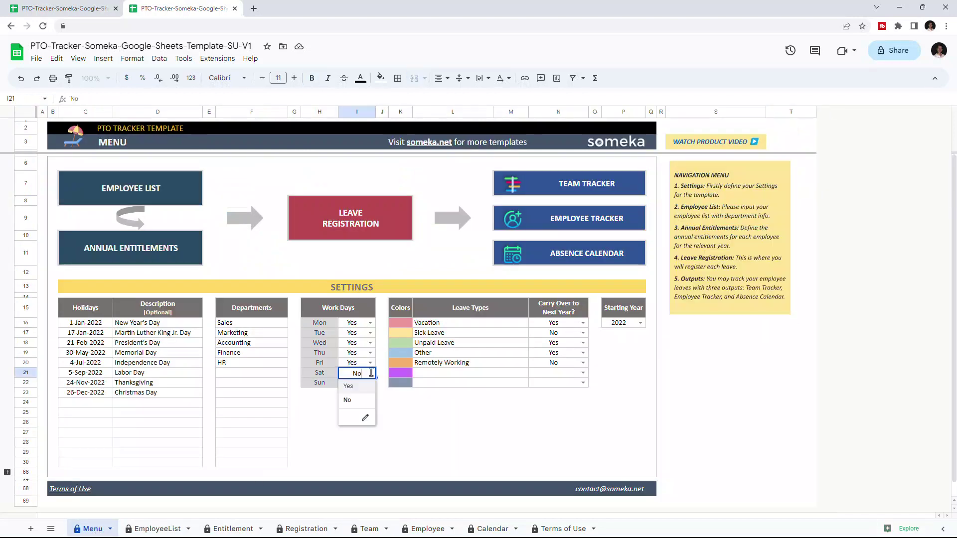
click(354, 400)
click(369, 529)
click(93, 528)
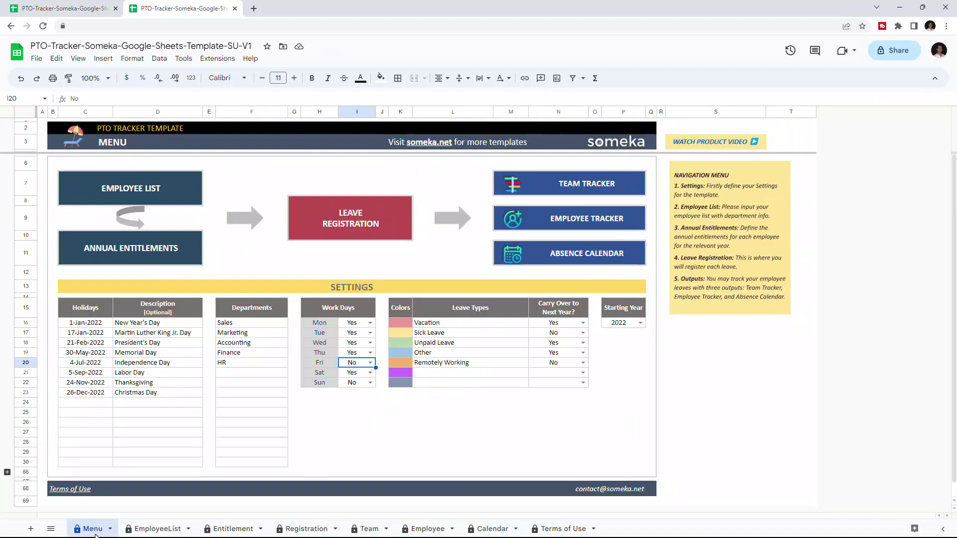
click(369, 363)
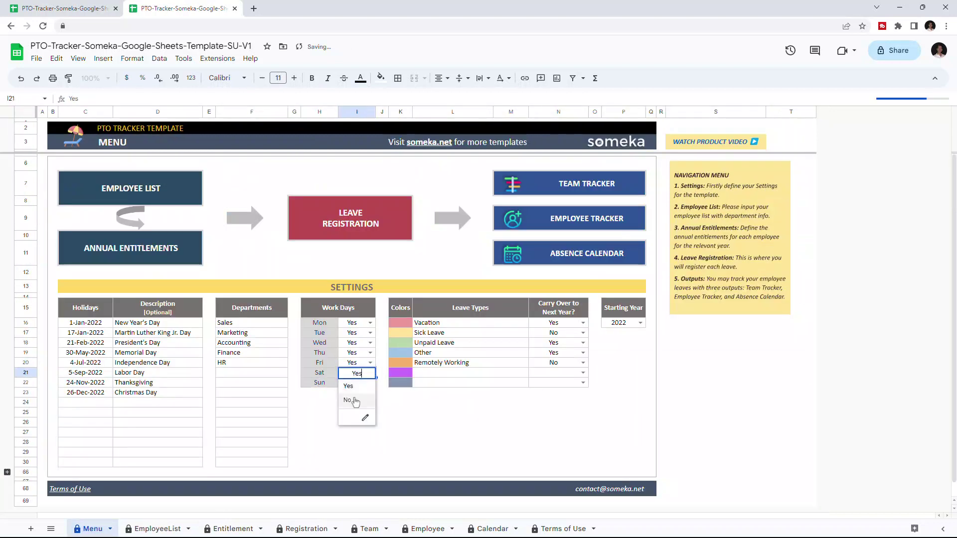
click(351, 401)
click(370, 529)
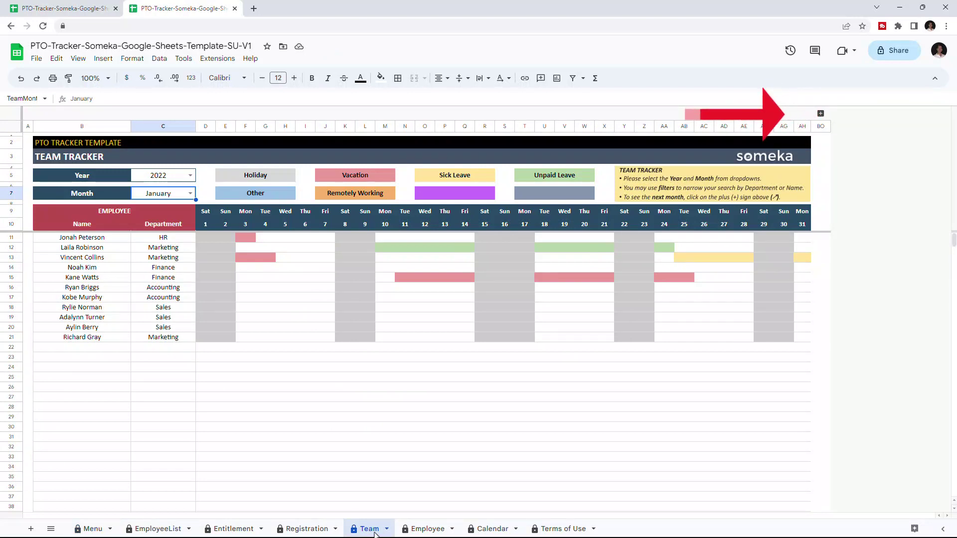
click(820, 113)
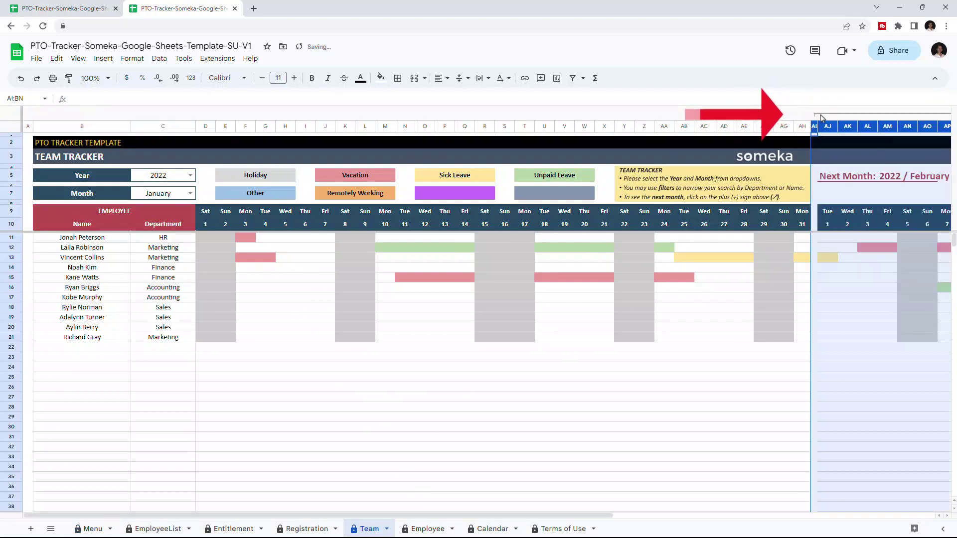
scroll(626, 519, right, 10)
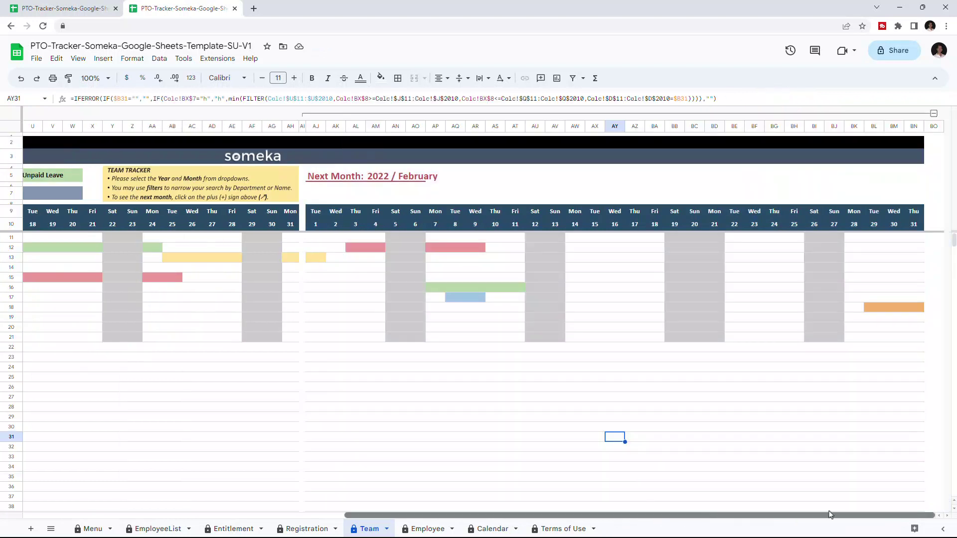
click(934, 114)
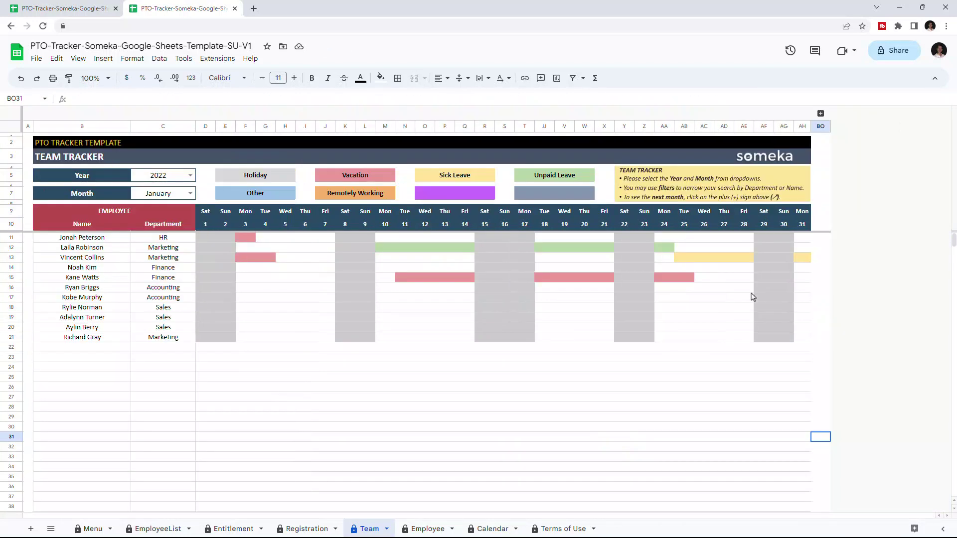
Step: Open the Employee Tracker, pick another employee, and view 2023 before returning to 2022
click(428, 529)
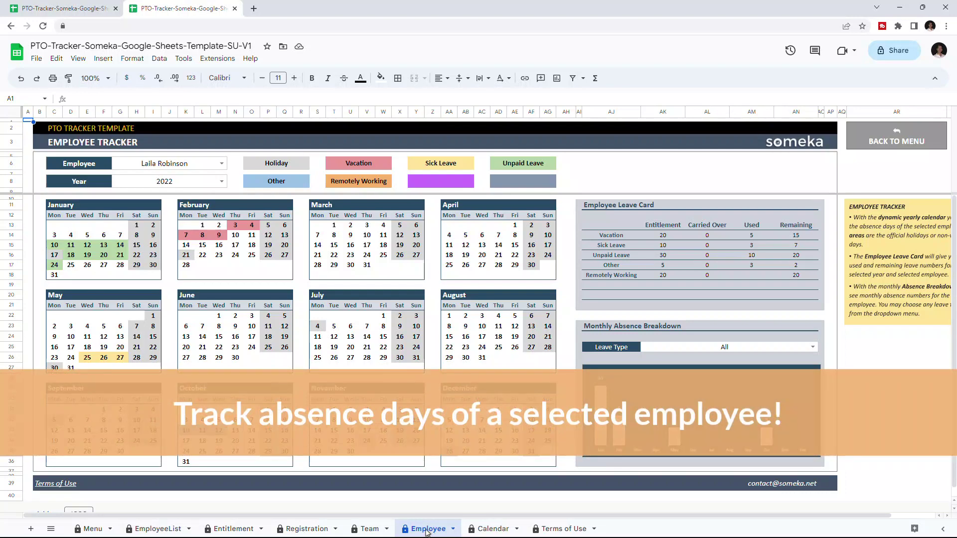
click(222, 163)
click(224, 185)
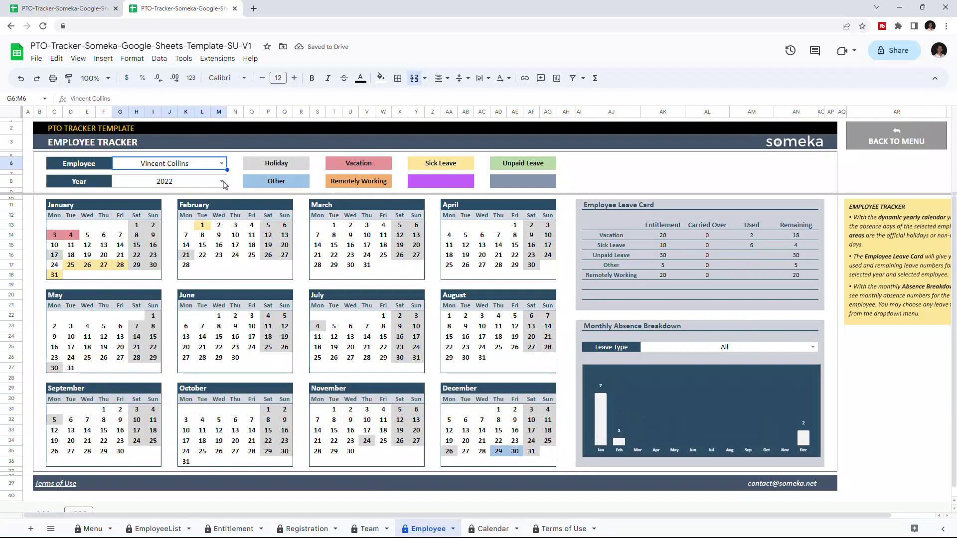
click(222, 183)
click(223, 210)
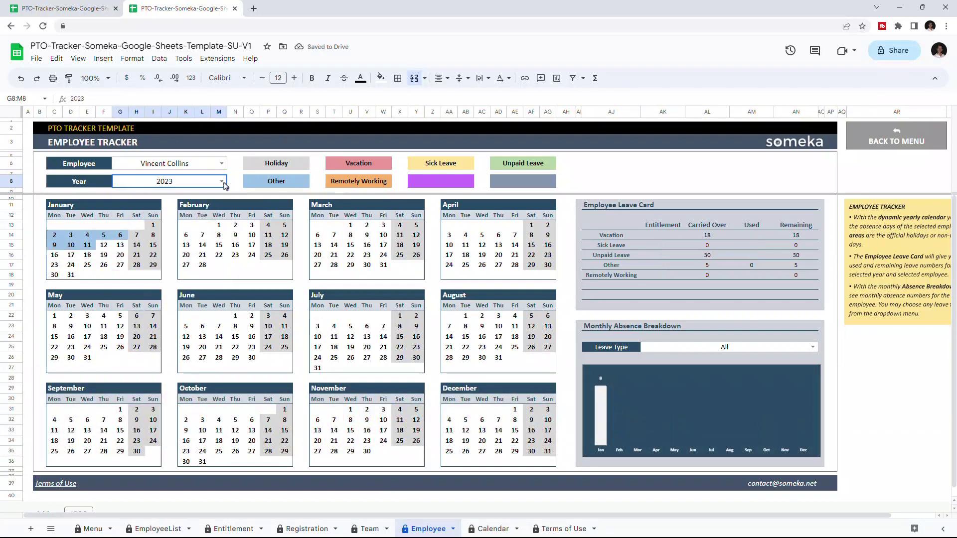
click(222, 182)
click(223, 195)
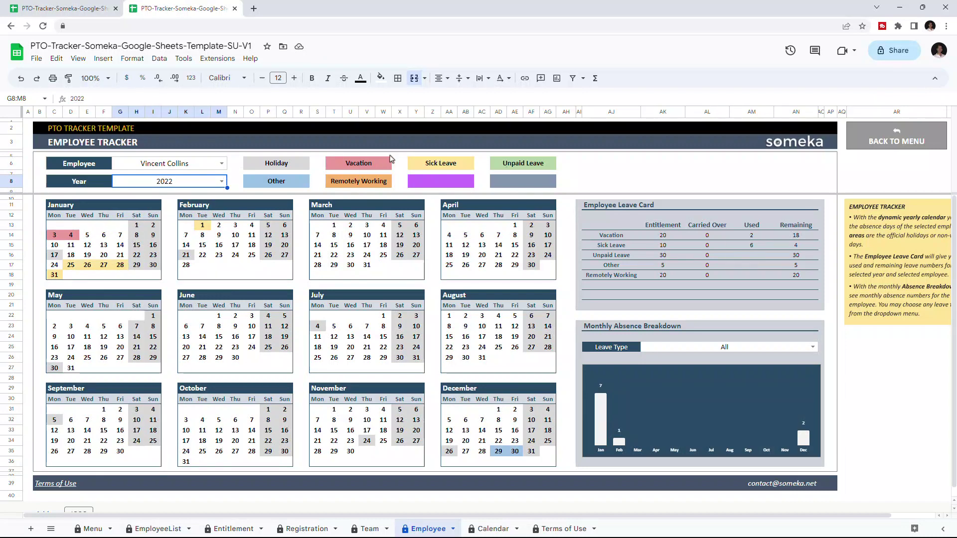
Step: Cycle through several employees in the Employee dropdown, ending on the new employee for 2022
click(221, 164)
click(199, 180)
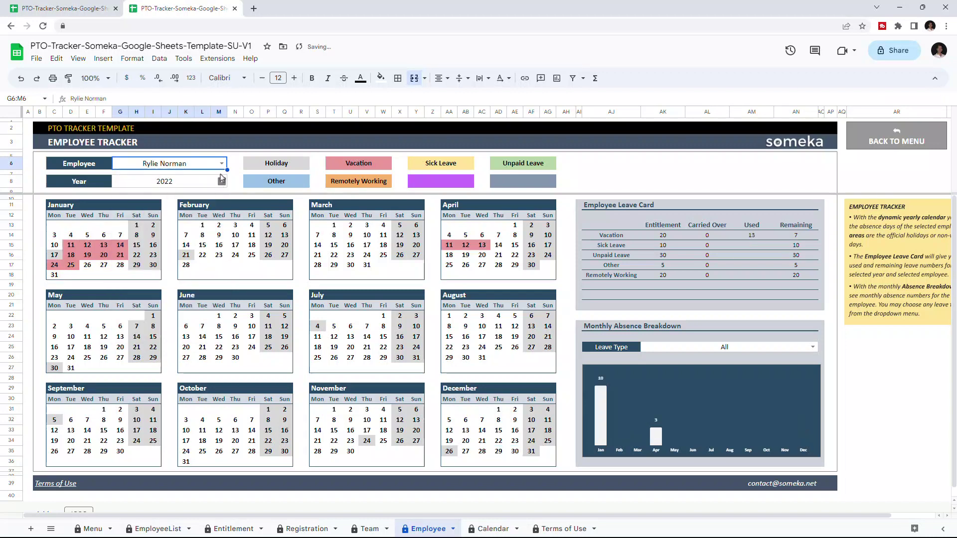
click(222, 163)
click(170, 289)
click(222, 163)
click(170, 275)
click(222, 163)
click(169, 279)
click(222, 163)
click(199, 181)
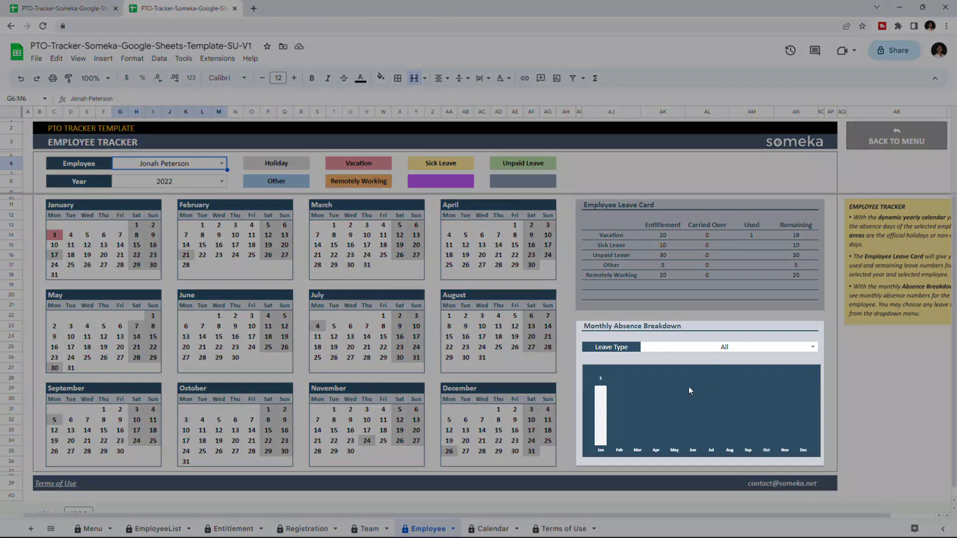
Step: Filter the current employee's absence chart to Vacation, then Sick Leave, then back to All
click(813, 347)
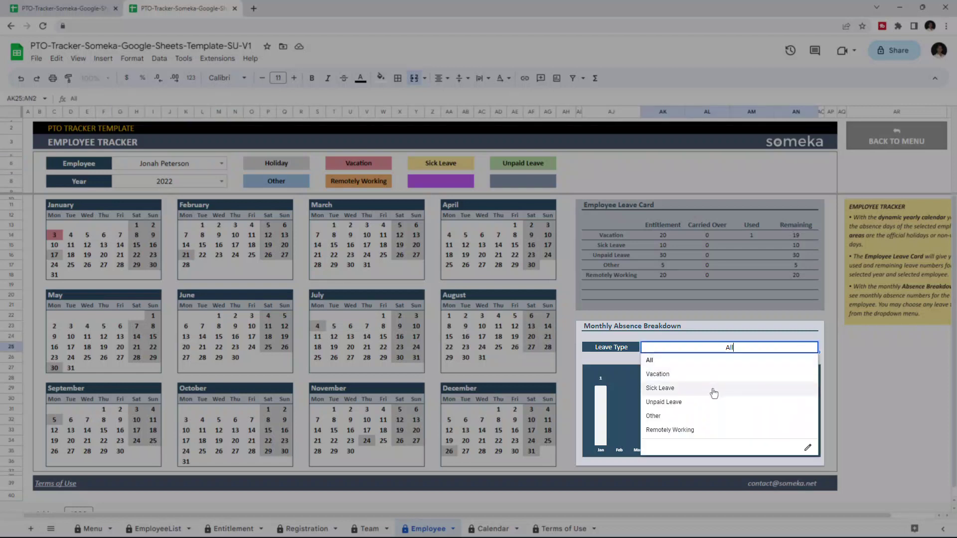
click(753, 374)
click(813, 347)
click(726, 387)
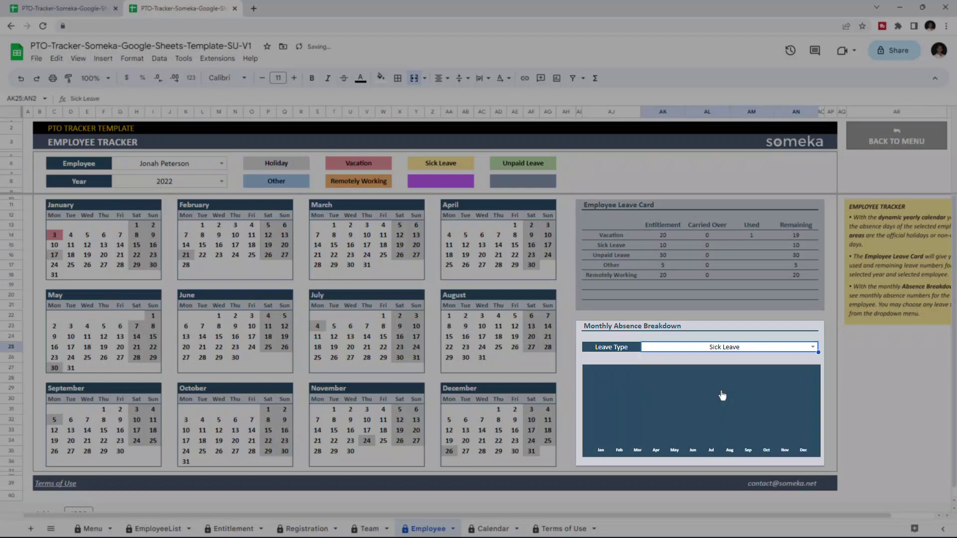
click(731, 348)
click(731, 366)
Step: Pick another employee and view their chart by Sick Leave, Vacation, Unpaid Leave, then All
click(221, 164)
click(164, 207)
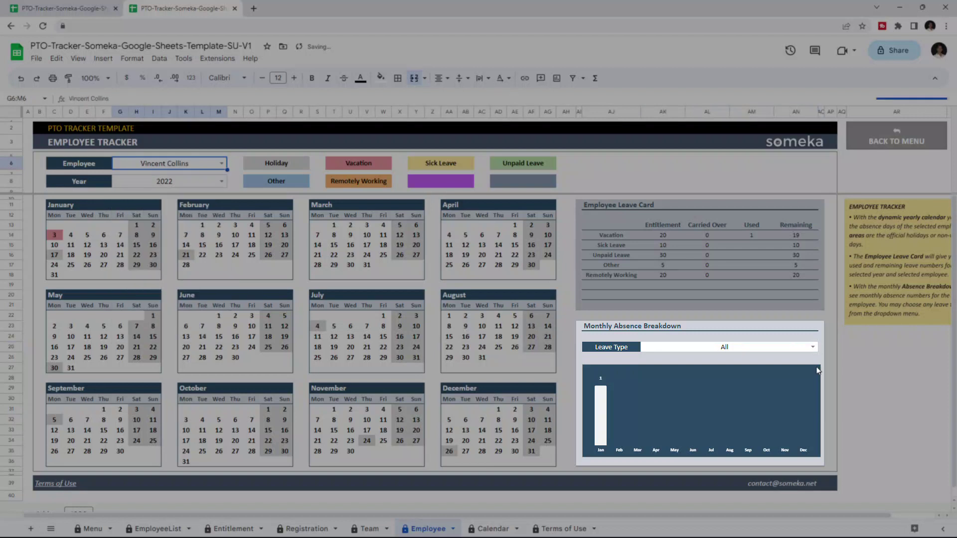
click(812, 348)
click(769, 387)
click(737, 347)
click(738, 374)
click(732, 347)
click(727, 402)
click(777, 347)
click(783, 366)
Step: Pick a third employee, filter Vacation, Other, Remotely Working, reset to All, then open Absence Calendar
click(222, 163)
click(155, 277)
click(813, 348)
click(738, 374)
click(813, 347)
click(738, 416)
click(813, 348)
click(738, 429)
click(812, 347)
click(763, 368)
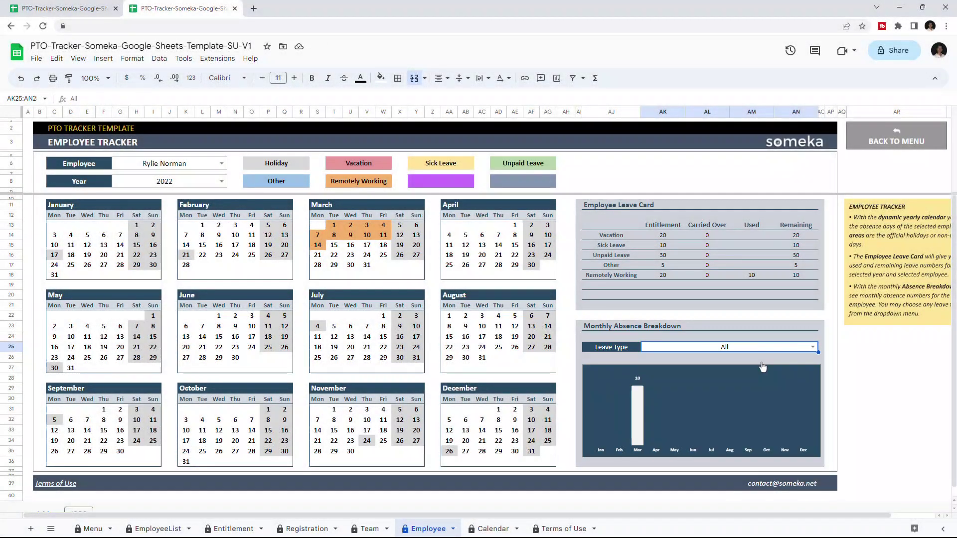
click(484, 526)
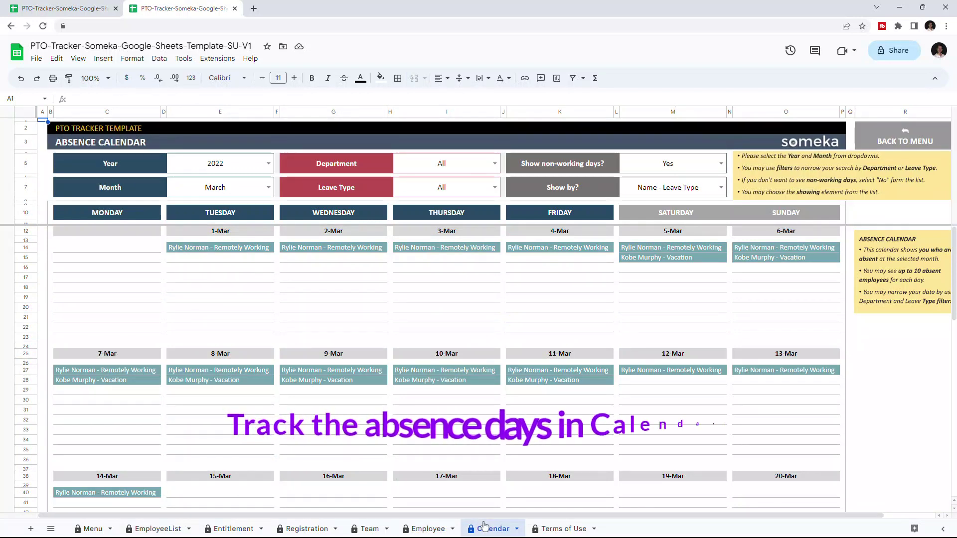
Step: Switch the calendar year to 2023, then back to 2022
scroll(478, 438, down, 1)
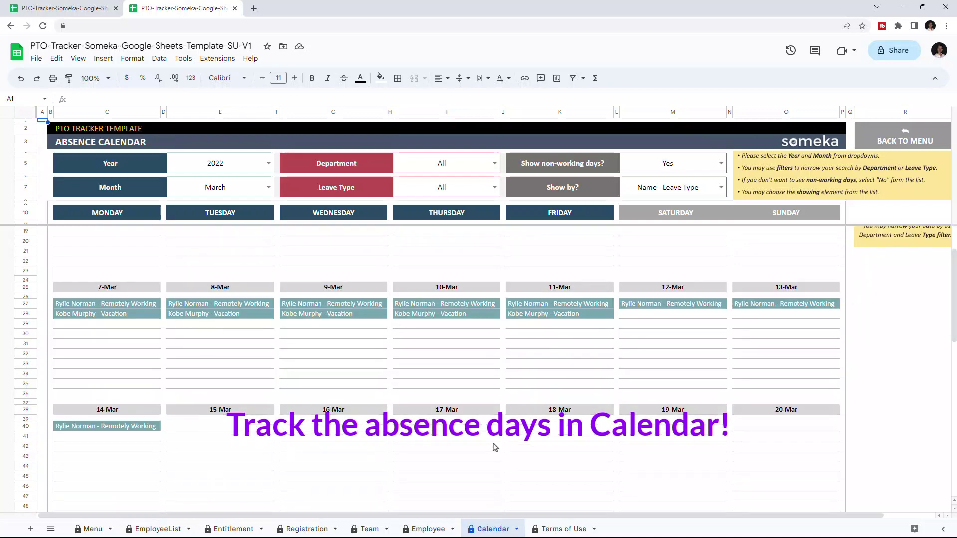
scroll(478, 439, up, 1)
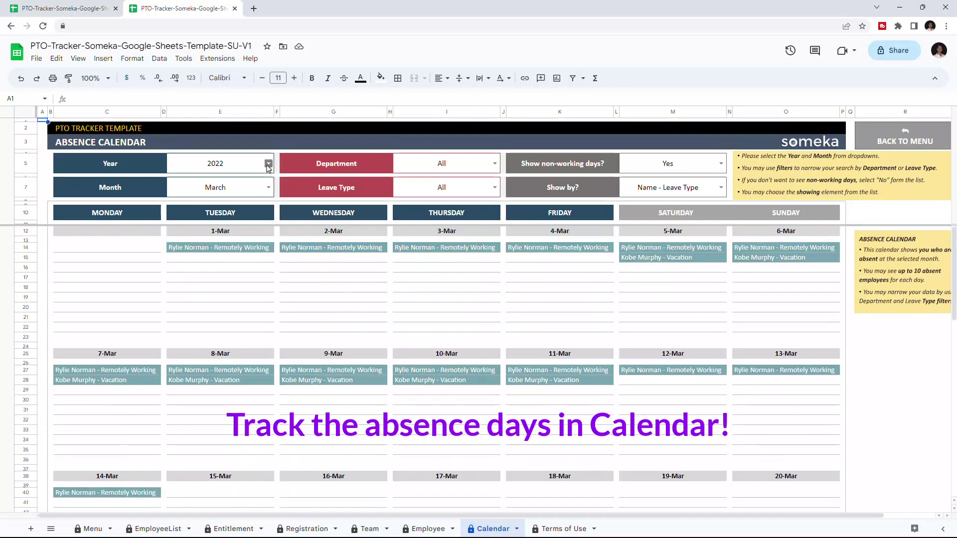
click(268, 163)
click(180, 194)
click(219, 163)
click(217, 181)
Step: Browse the calendar for February, August and September 2022
click(269, 188)
click(220, 219)
scroll(263, 344, down, 4)
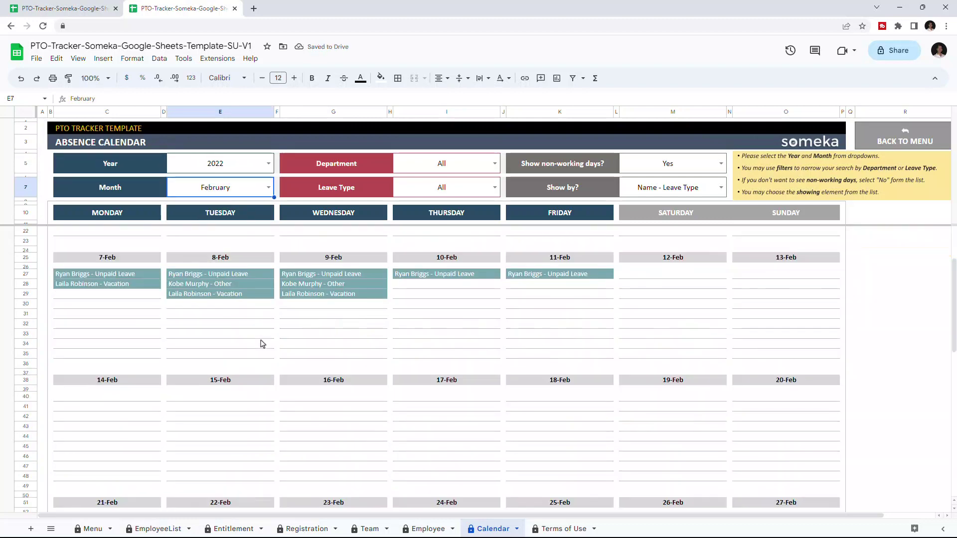
scroll(262, 344, up, 4)
click(268, 187)
click(199, 304)
click(268, 188)
click(187, 316)
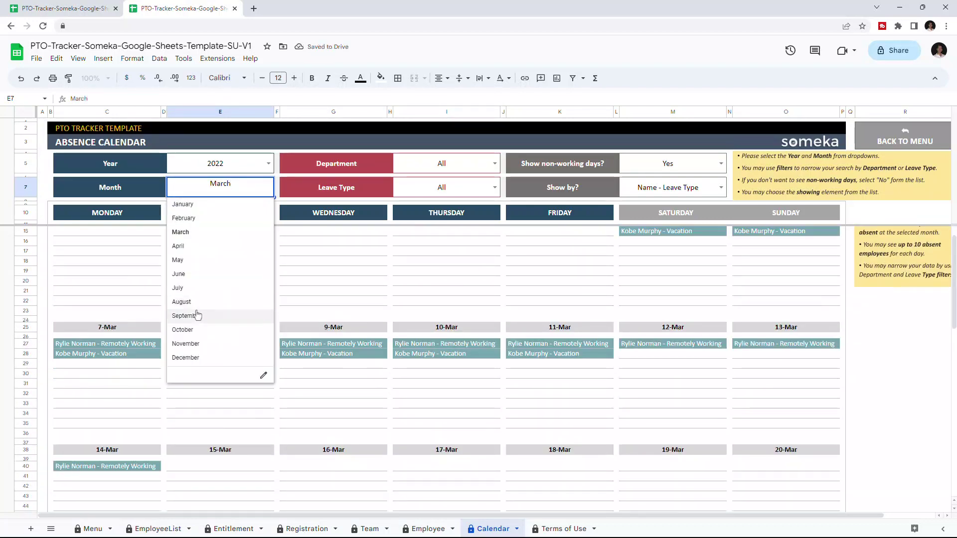
scroll(200, 299, down, 1)
Step: Try November, December and May, then settle the calendar month on January
click(220, 188)
click(199, 343)
key(Return)
click(194, 357)
key(Return)
click(199, 260)
key(Return)
key(Up)
key(Up)
key(Up)
key(Up)
key(Return)
scroll(238, 363, down, 4)
click(431, 333)
scroll(430, 387, up, 5)
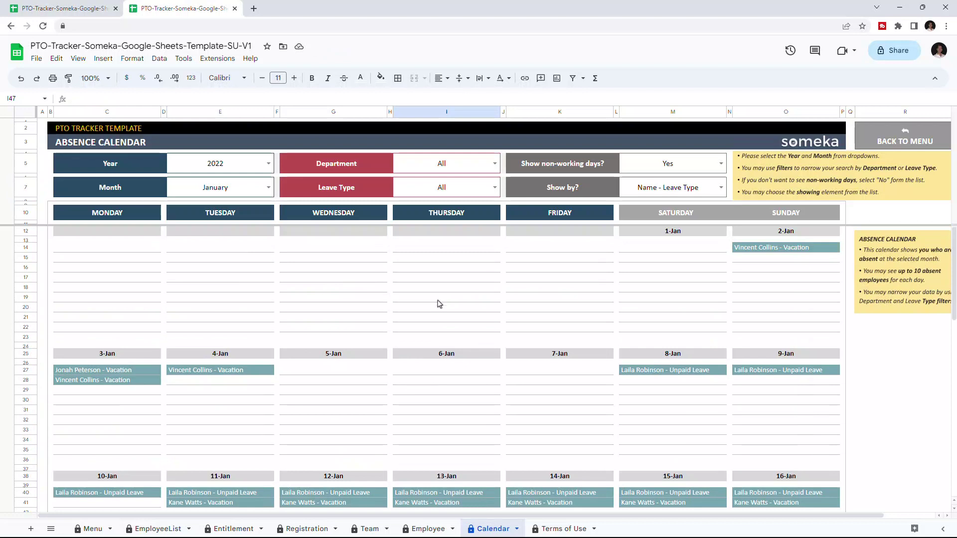
click(495, 164)
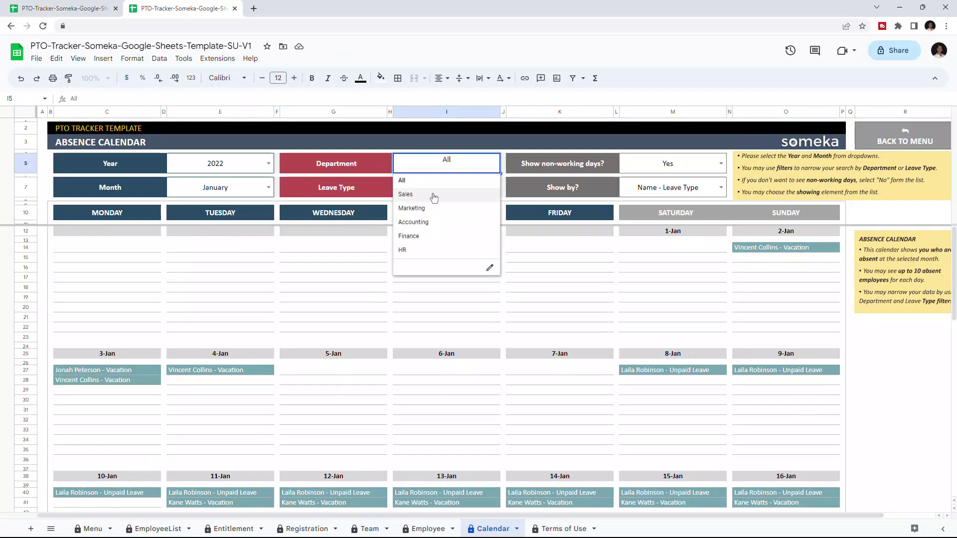
click(434, 195)
click(497, 160)
click(411, 209)
click(495, 164)
click(414, 236)
click(495, 163)
click(421, 250)
click(495, 165)
click(403, 180)
click(495, 187)
click(411, 218)
click(495, 187)
click(413, 232)
scroll(448, 291, down, 1)
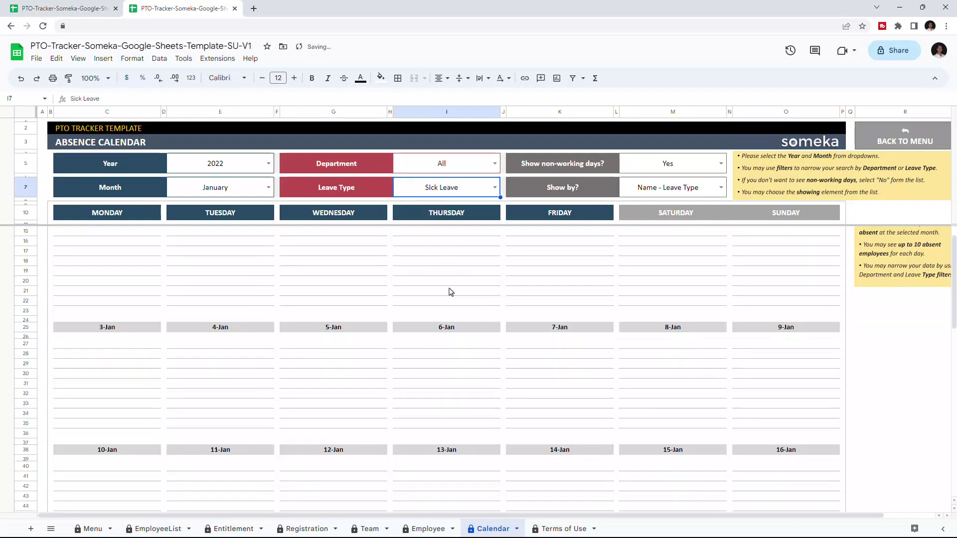
click(495, 187)
click(416, 246)
scroll(453, 267, down, 2)
click(495, 187)
click(422, 274)
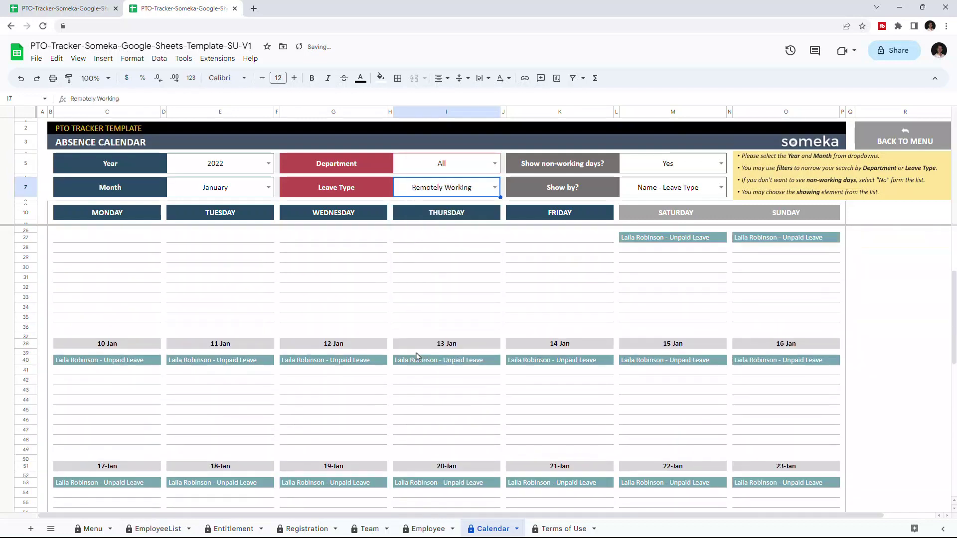
scroll(424, 324, up, 3)
click(495, 188)
click(419, 246)
click(495, 187)
click(406, 204)
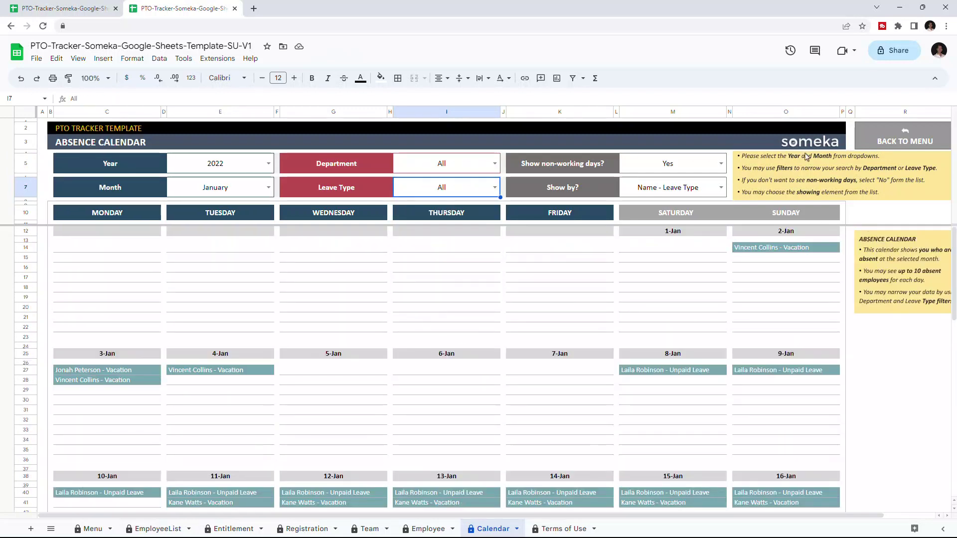
Step: Set 'Show non-working days?' to No
click(722, 164)
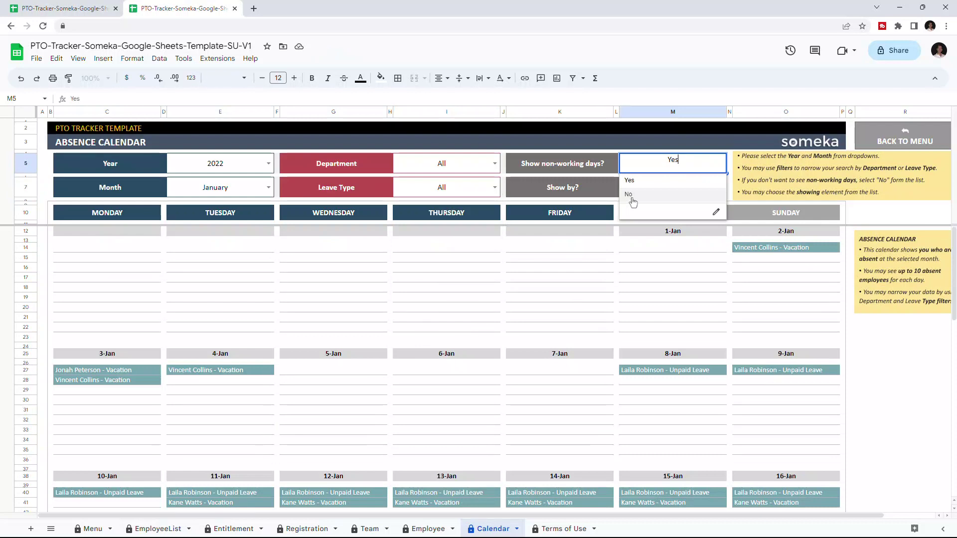
click(630, 196)
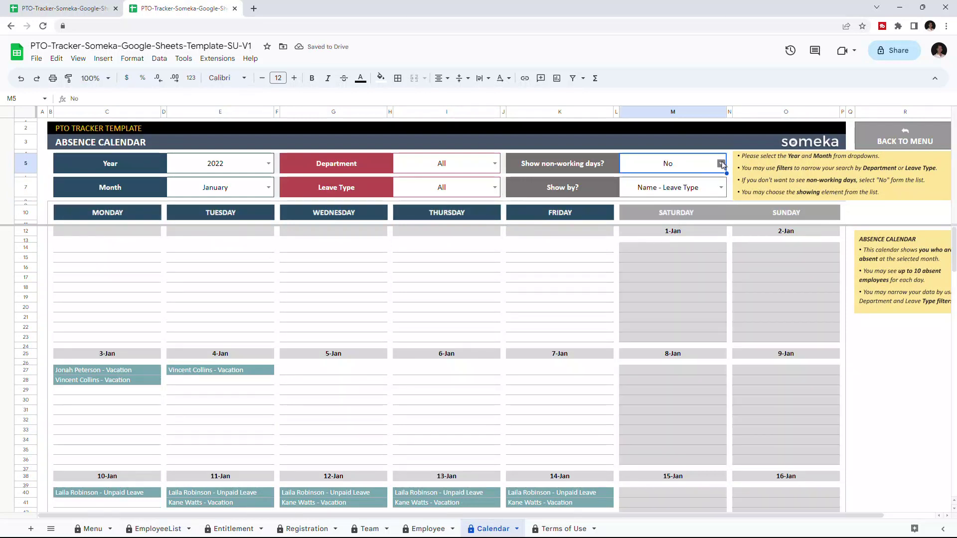
click(721, 164)
click(629, 195)
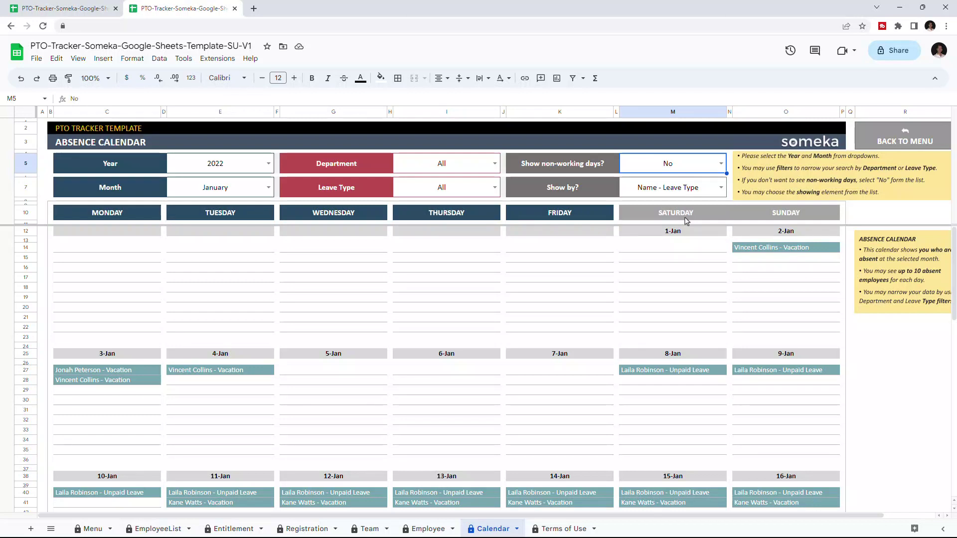
Step: Set 'Show by?' to Name, then change it to Name - Department
click(720, 188)
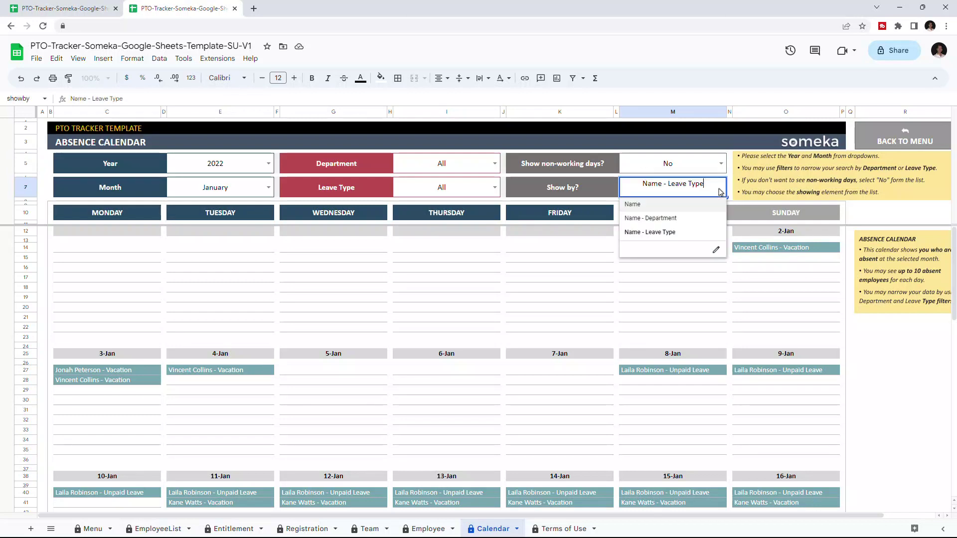
click(658, 205)
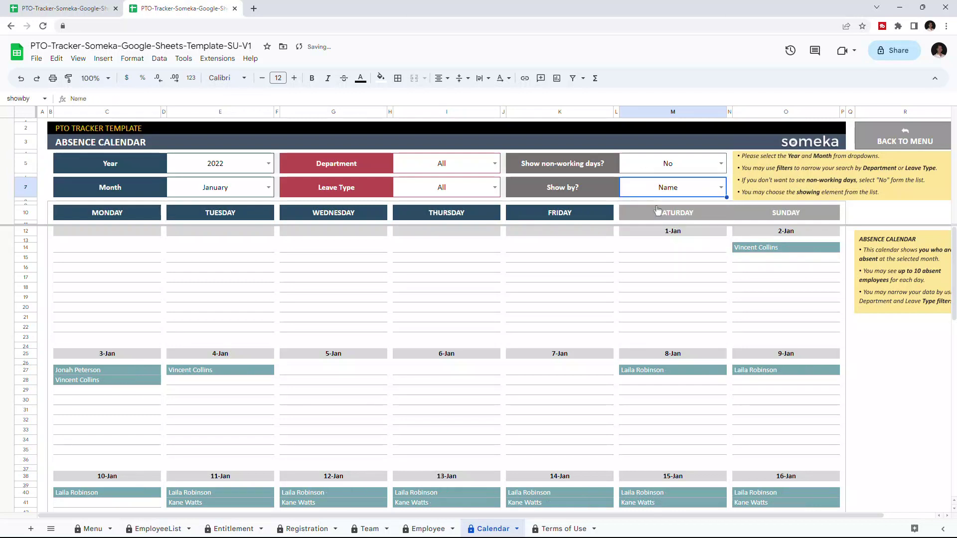
click(721, 188)
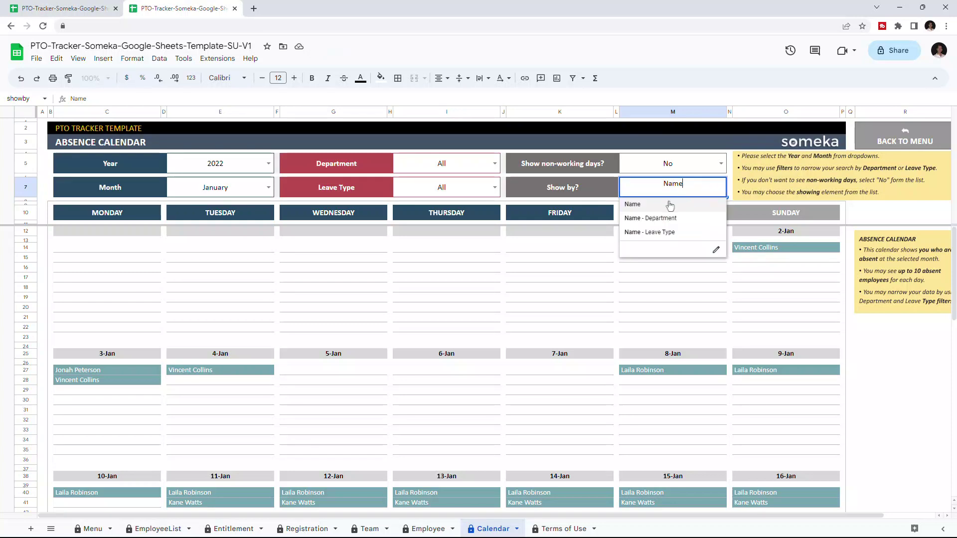
click(641, 219)
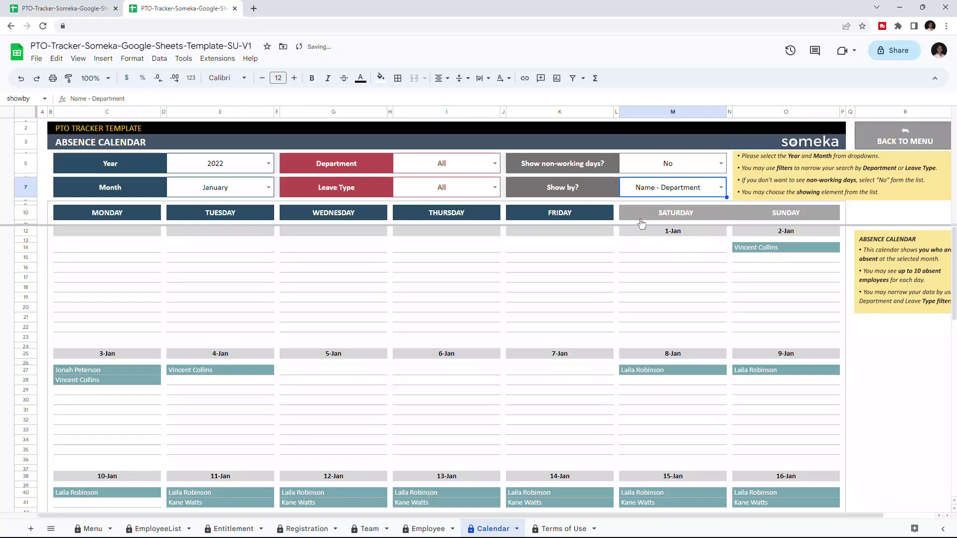